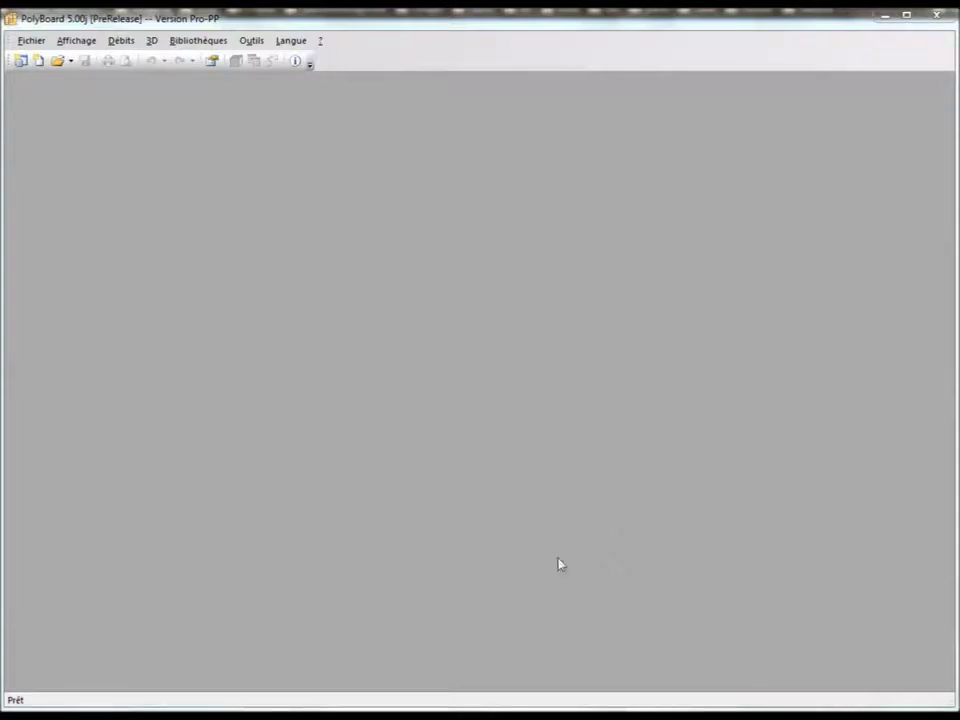
# Step: Create a new Caisson cabinet with Toit, Socle, Fond and Joue droite set to Non, keeping only the Joue gauche panel
pyautogui.click(212, 40)
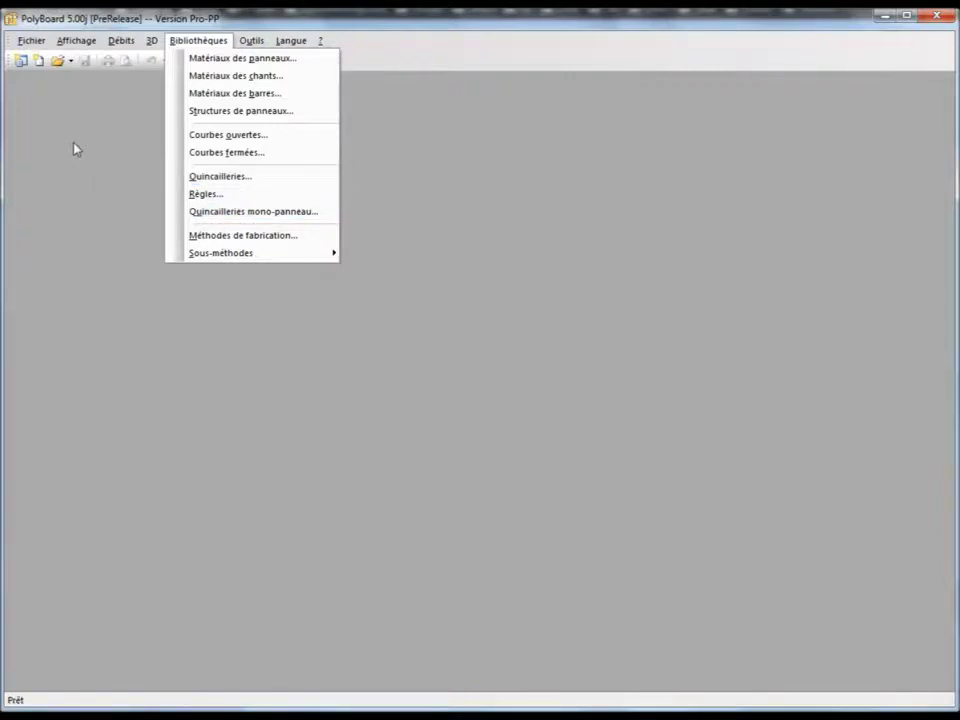
pyautogui.click(38, 60)
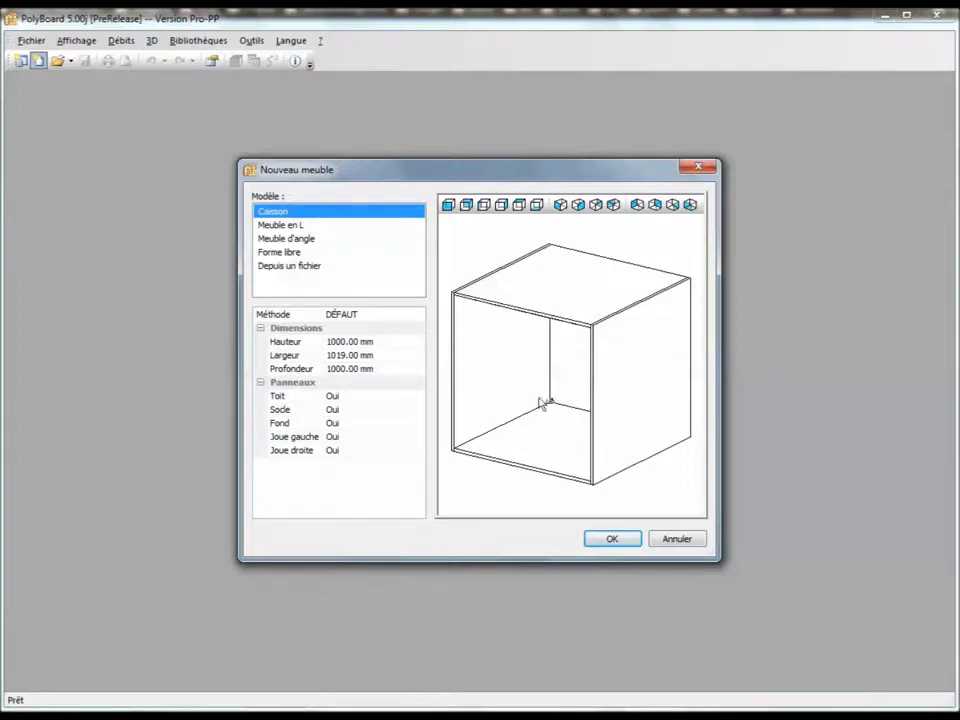
pyautogui.click(371, 398)
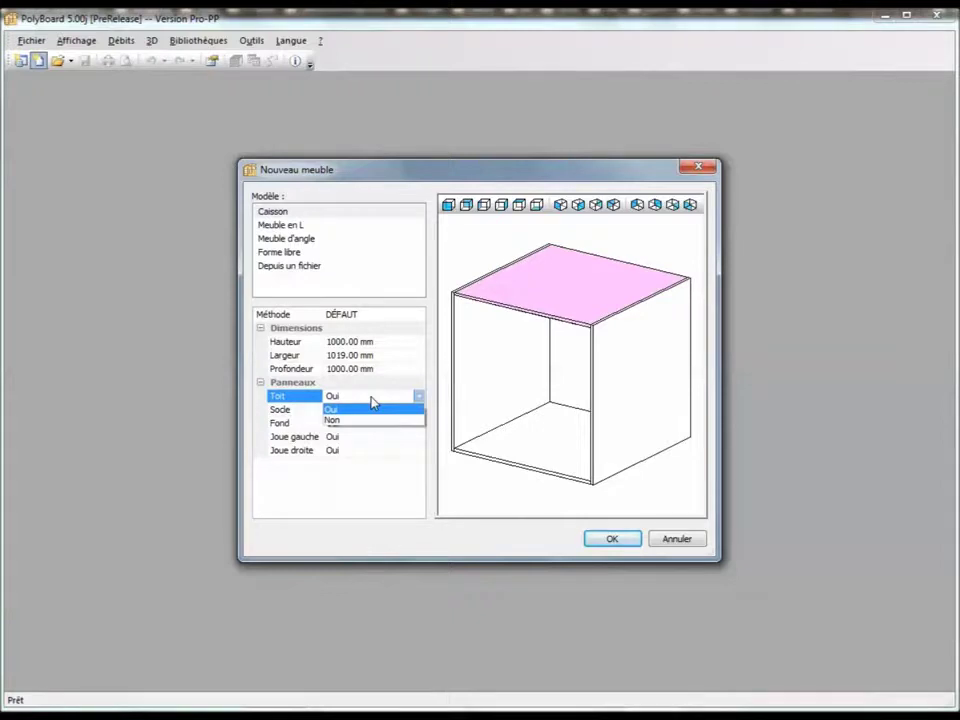
pyautogui.click(371, 420)
pyautogui.click(380, 411)
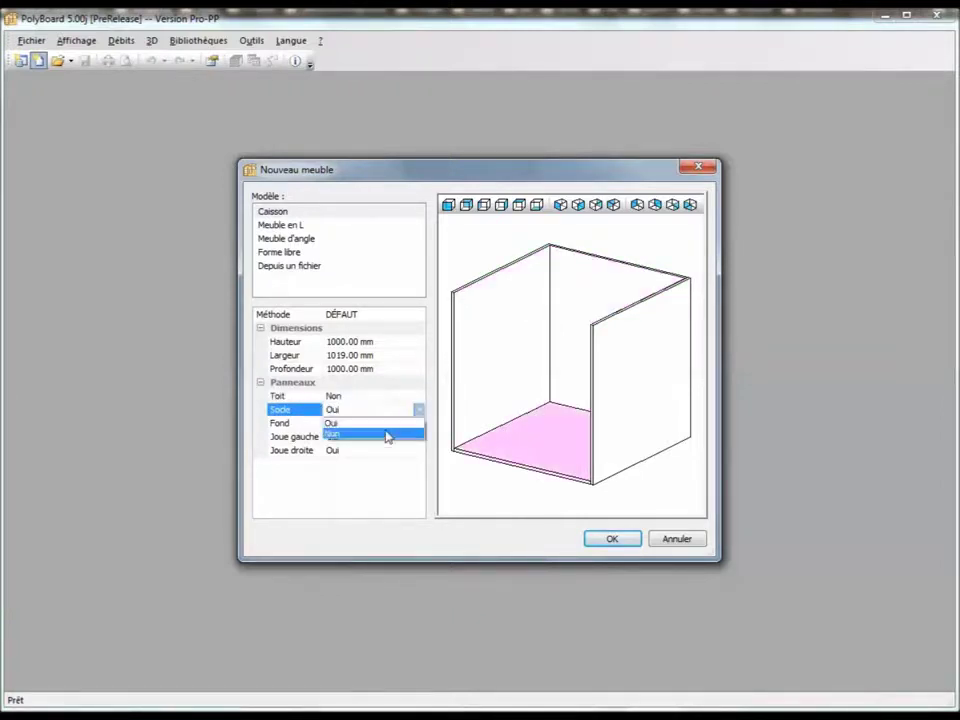
pyautogui.click(387, 436)
pyautogui.click(392, 424)
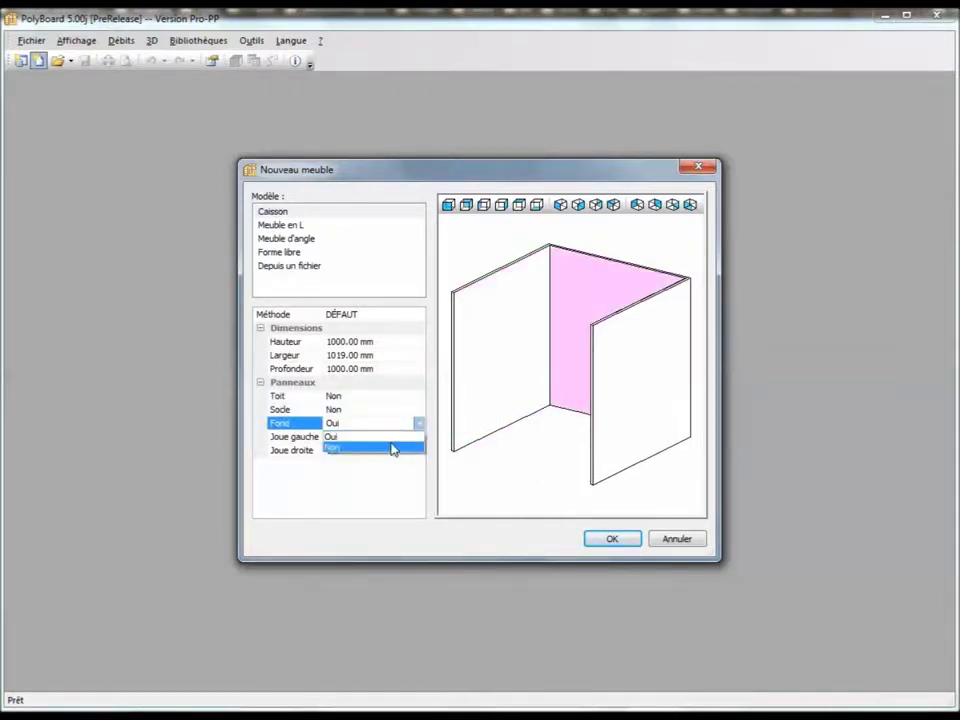
pyautogui.click(392, 449)
pyautogui.click(394, 451)
pyautogui.click(405, 476)
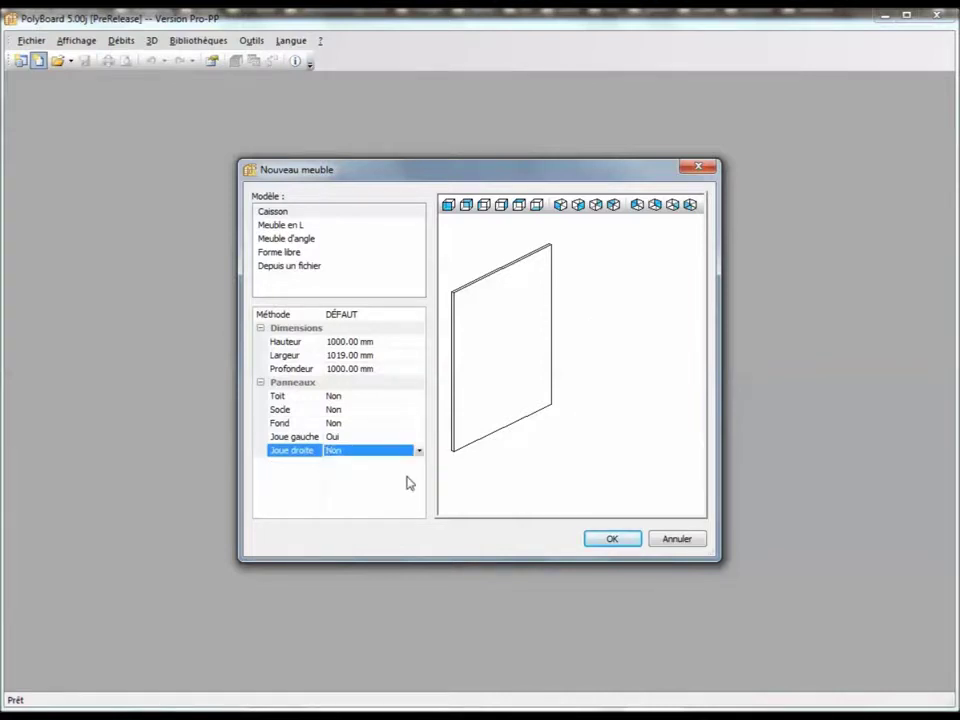
pyautogui.moveTo(516, 431); pyautogui.dragTo(600, 437)
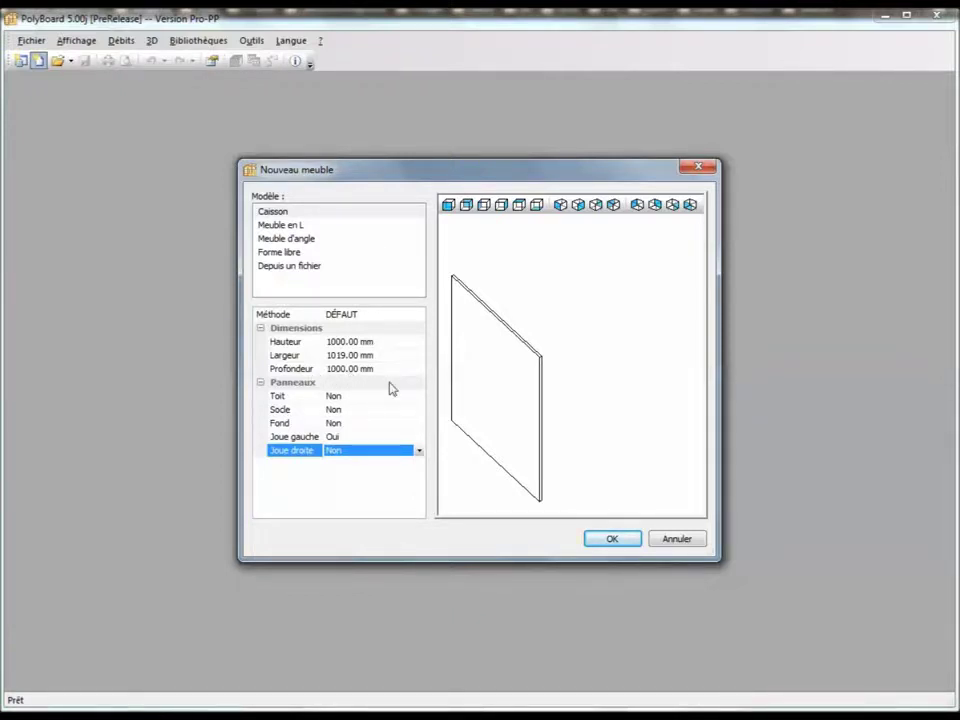
pyautogui.click(612, 539)
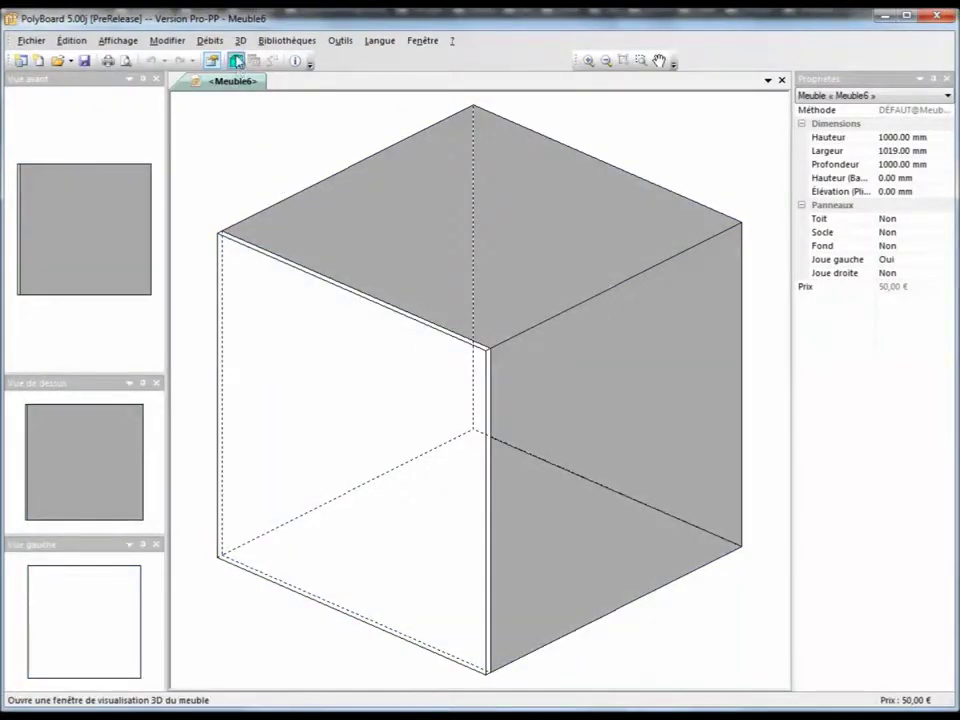
# Step: Examine the left side panel in the 3D visualisation and return to the cabinet's design view
pyautogui.click(236, 61)
pyautogui.moveTo(345, 373); pyautogui.dragTo(472, 401)
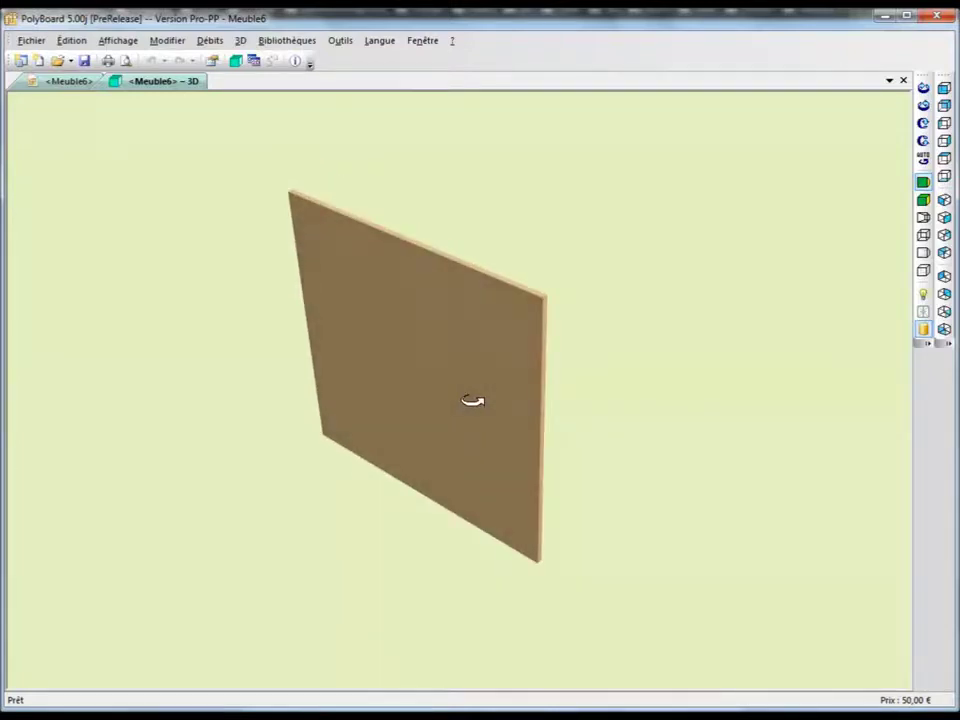
pyautogui.click(58, 81)
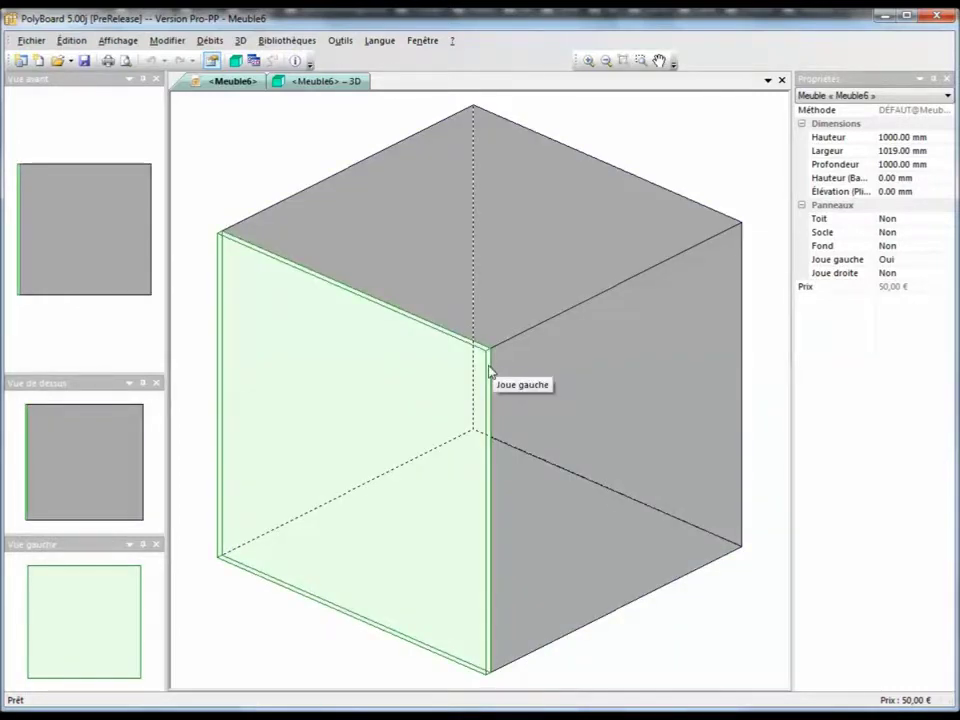
# Step: Select the Joue gauche panel and delete "demo material" from the panel materials library
pyautogui.click(489, 372)
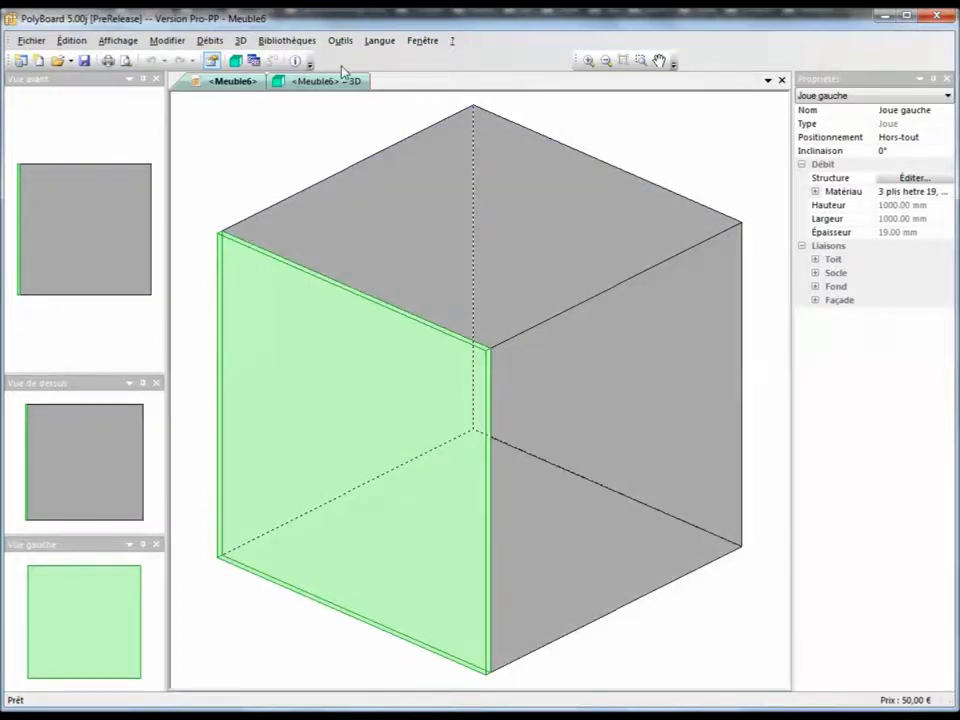
pyautogui.click(287, 40)
pyautogui.click(298, 57)
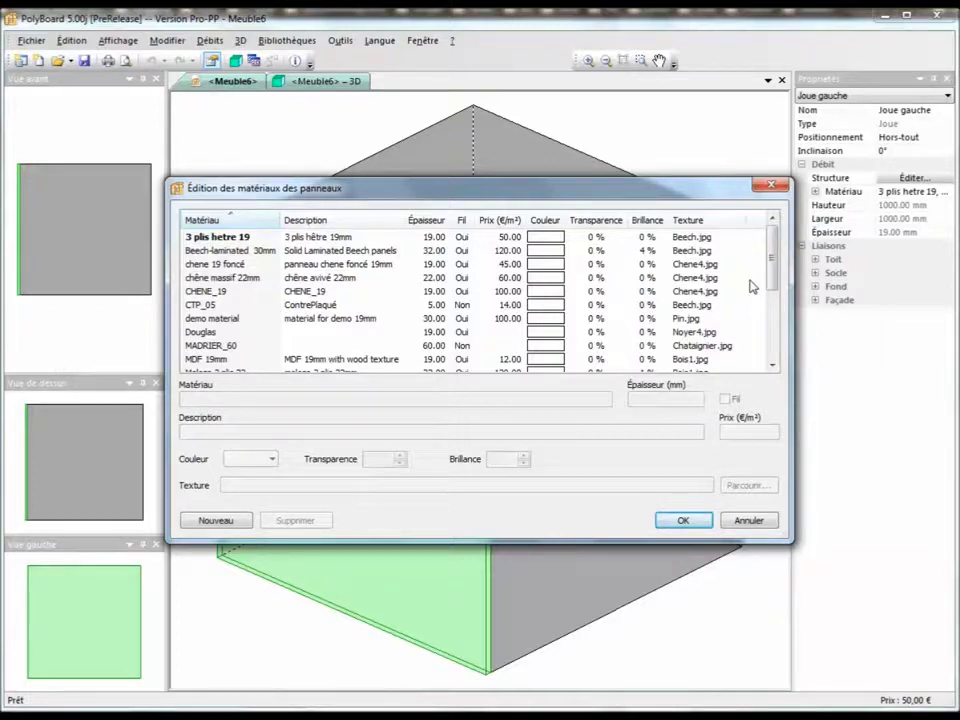
pyautogui.click(236, 320)
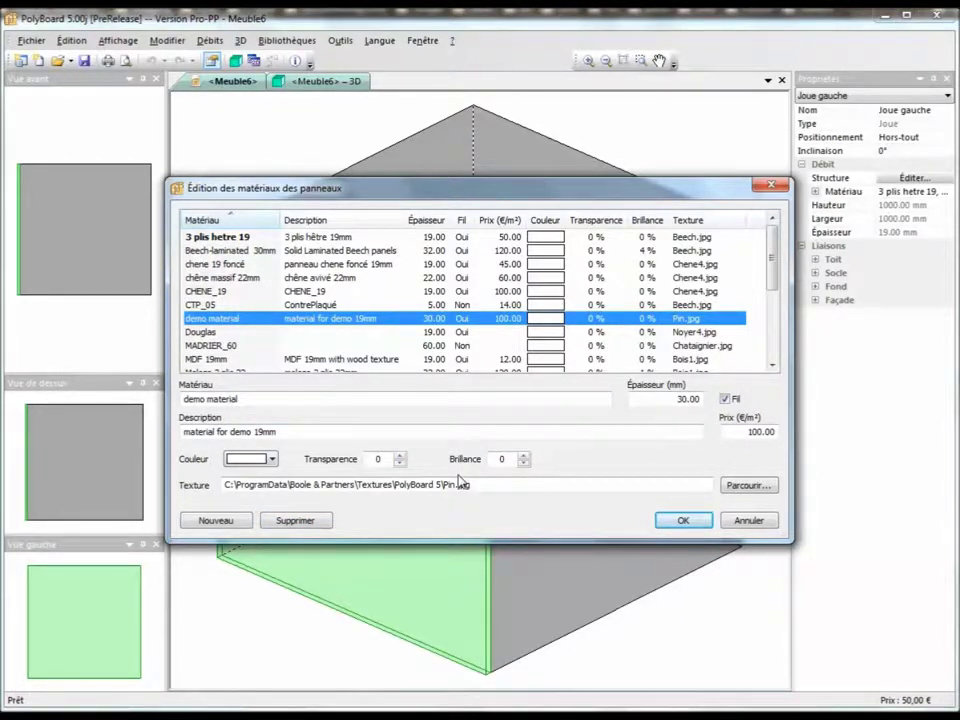
pyautogui.click(310, 520)
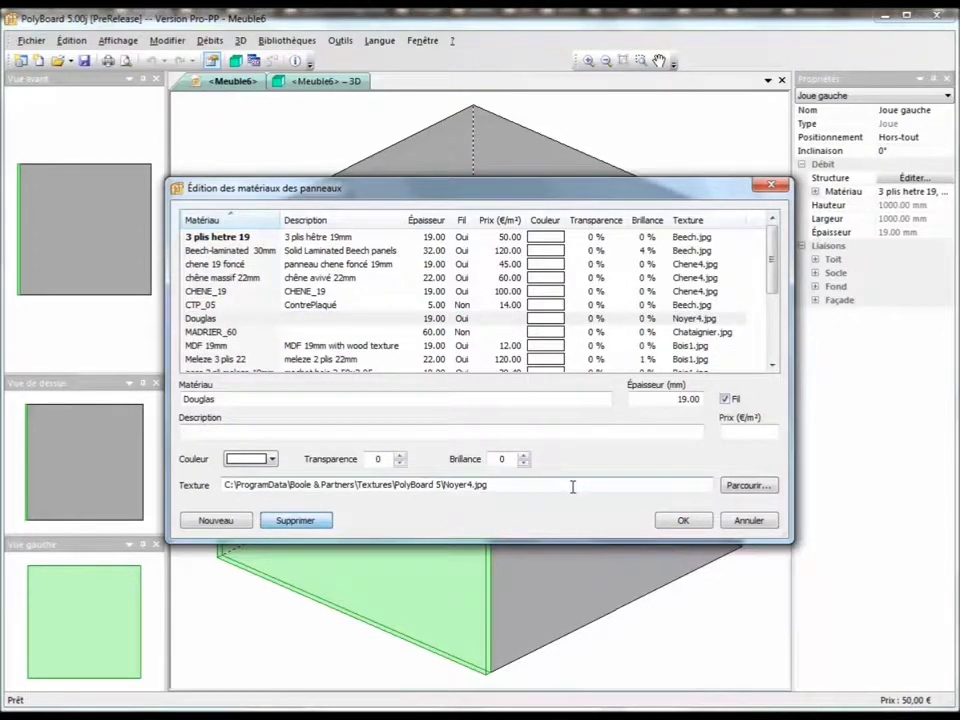
# Step: Add a new panel material named "demo panneau 19" with a thickness of 19 mm and grain direction (Fil) enabled
pyautogui.click(234, 522)
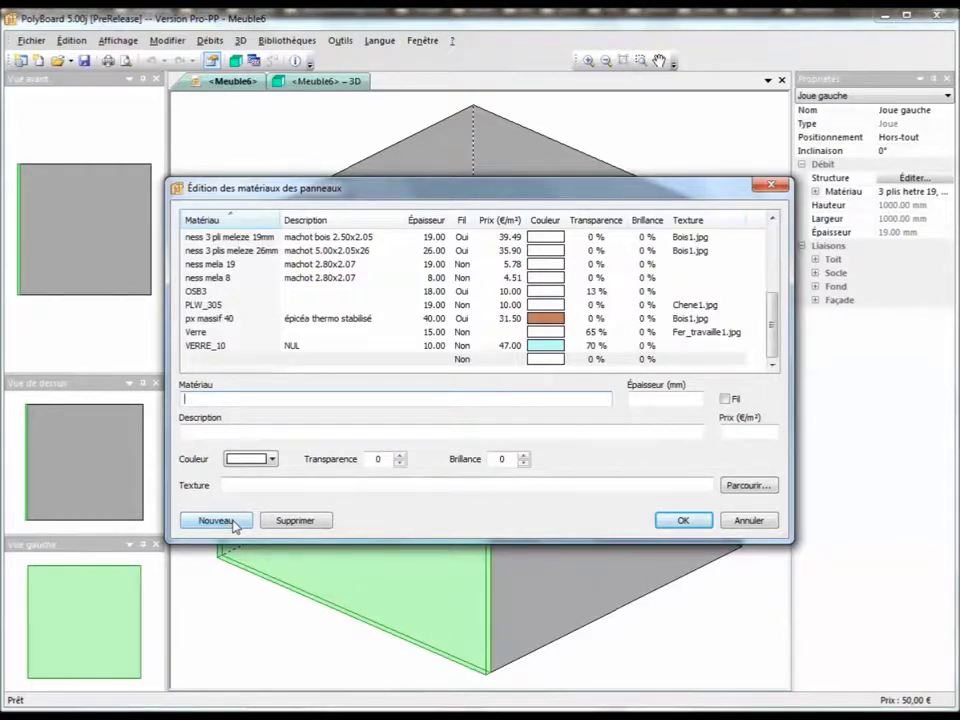
pyautogui.write('demo')
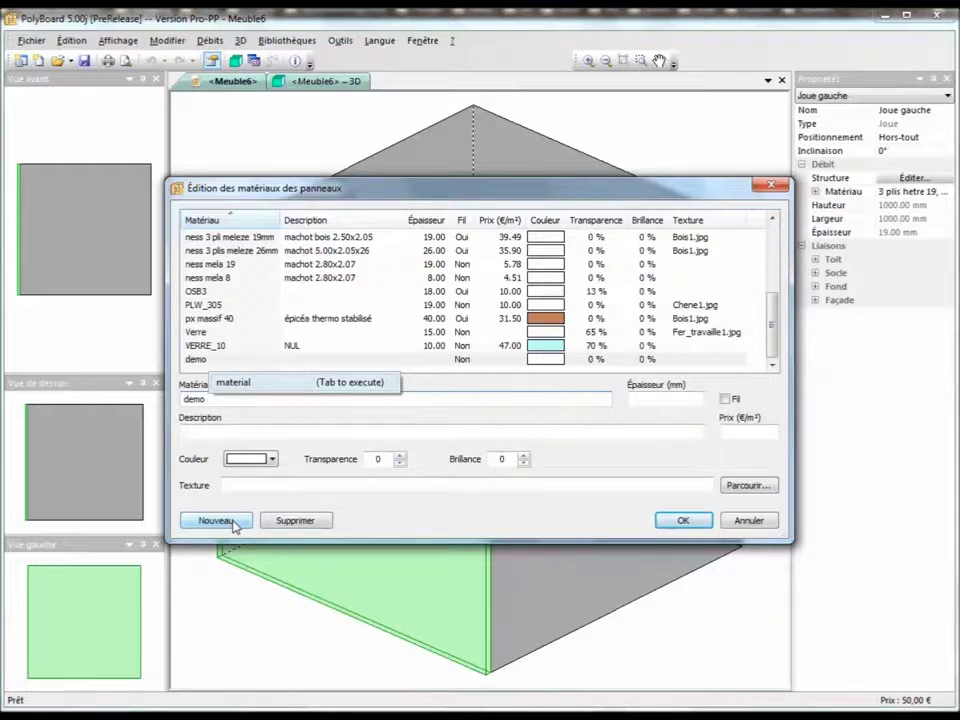
pyautogui.write('pann')
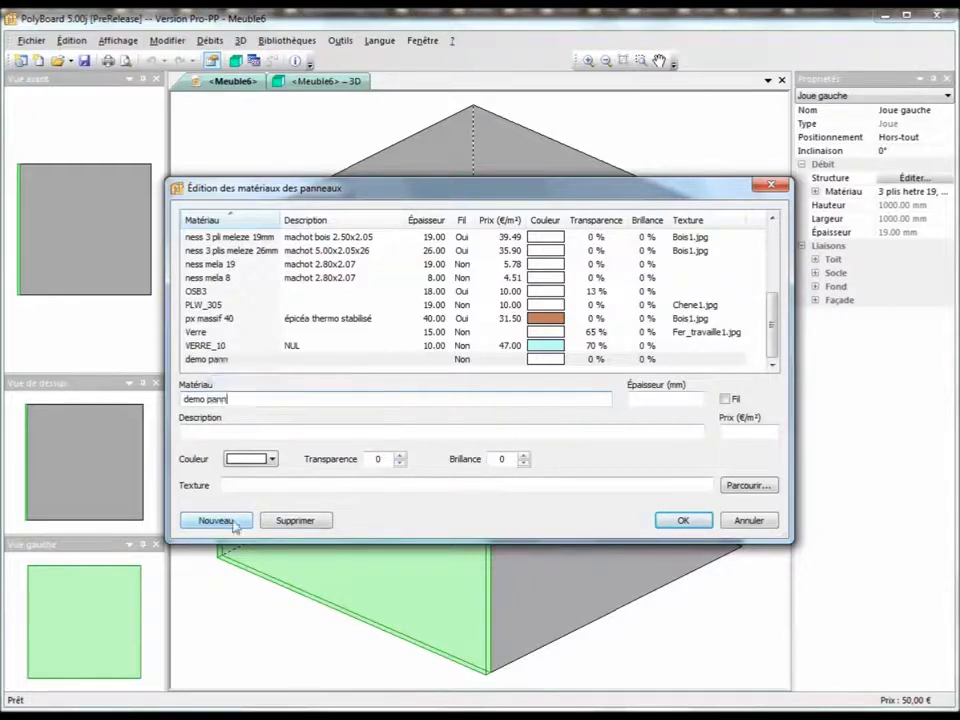
pyautogui.write('eau 19')
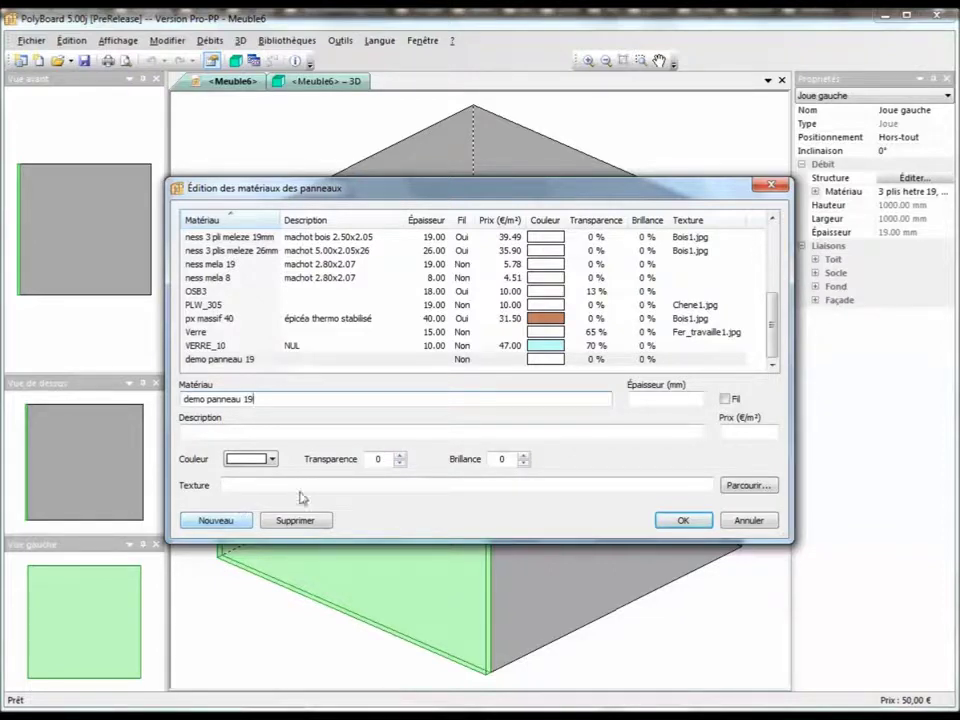
pyautogui.click(679, 398)
pyautogui.write('19')
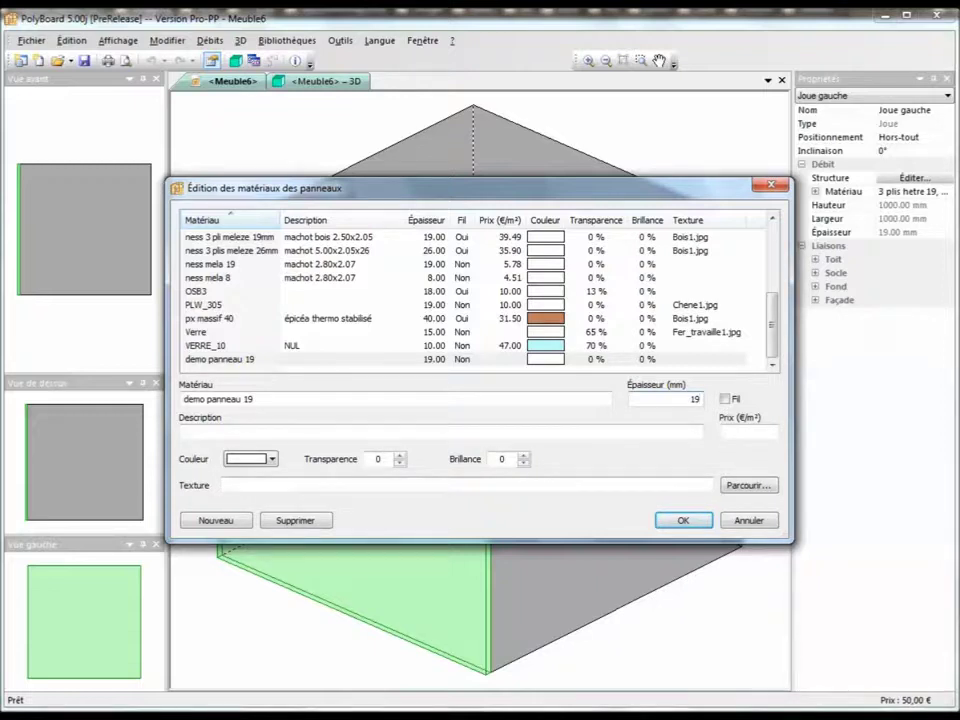
pyautogui.click(725, 399)
# Step: Give the new material the description "demo panneau pin 19mm" and a price of 100 €/m²
pyautogui.click(200, 431)
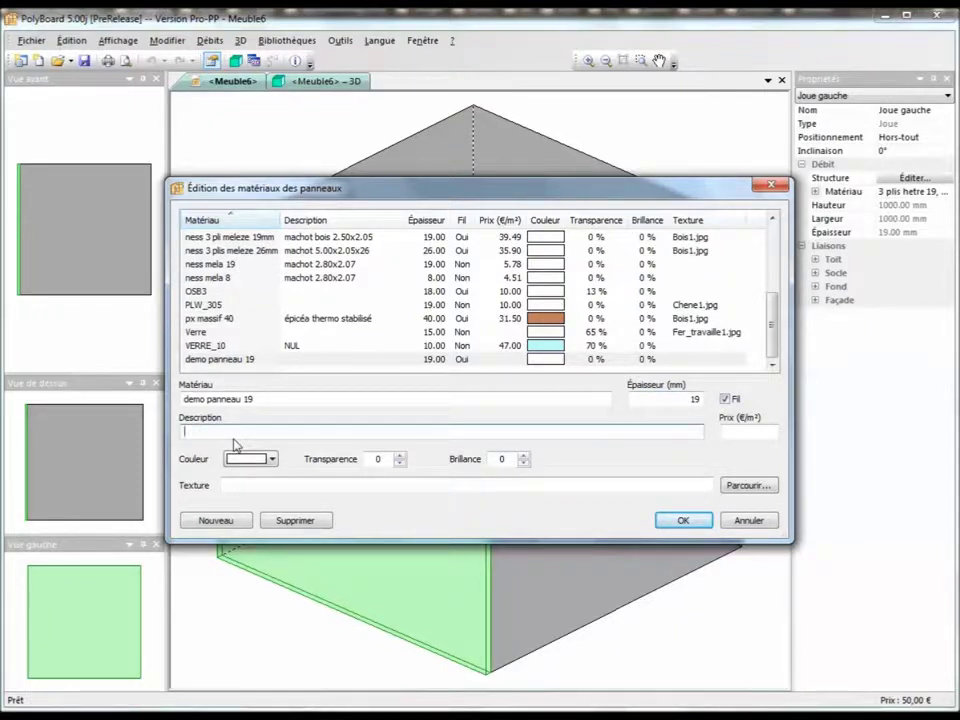
pyautogui.write('demo')
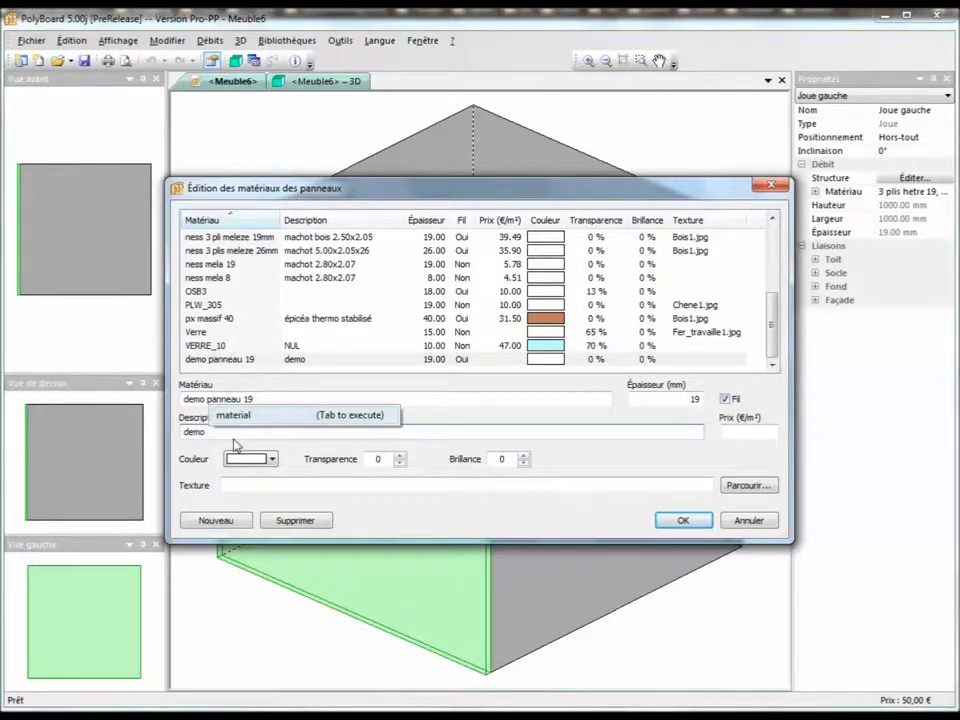
pyautogui.write(' panne')
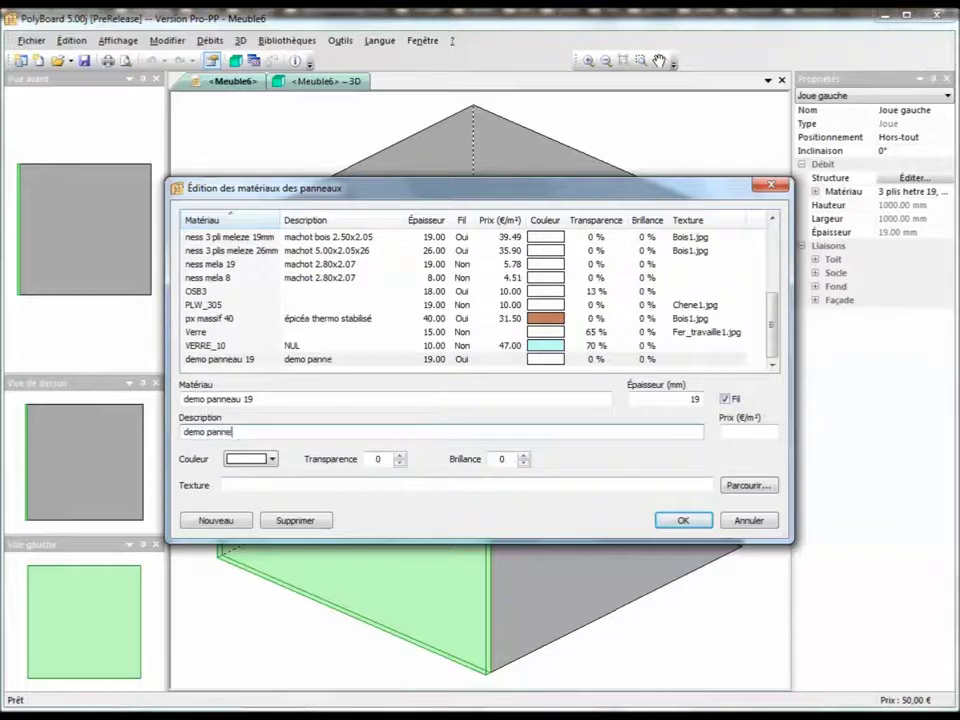
pyautogui.write('au mela ')
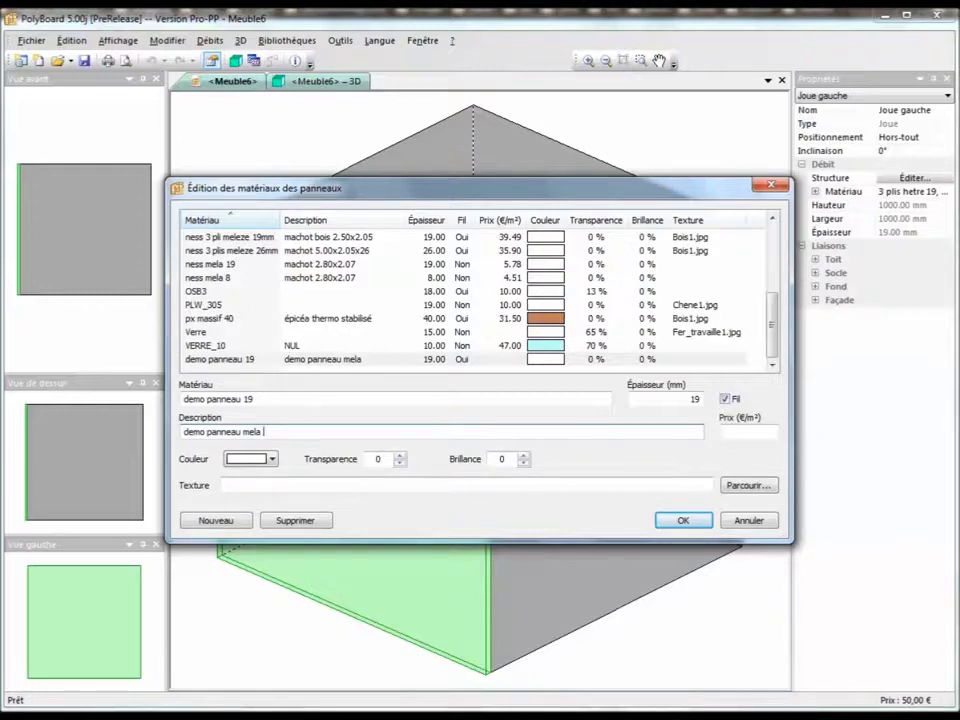
pyautogui.write('19')
pyautogui.press('Delete')
pyautogui.press('Delete')
pyautogui.press('Delete')
pyautogui.press('Delete')
pyautogui.write('pn')
pyautogui.press('BackSpace')
pyautogui.write('in')
pyautogui.click(273, 428)
pyautogui.write('mm')
pyautogui.click(759, 431)
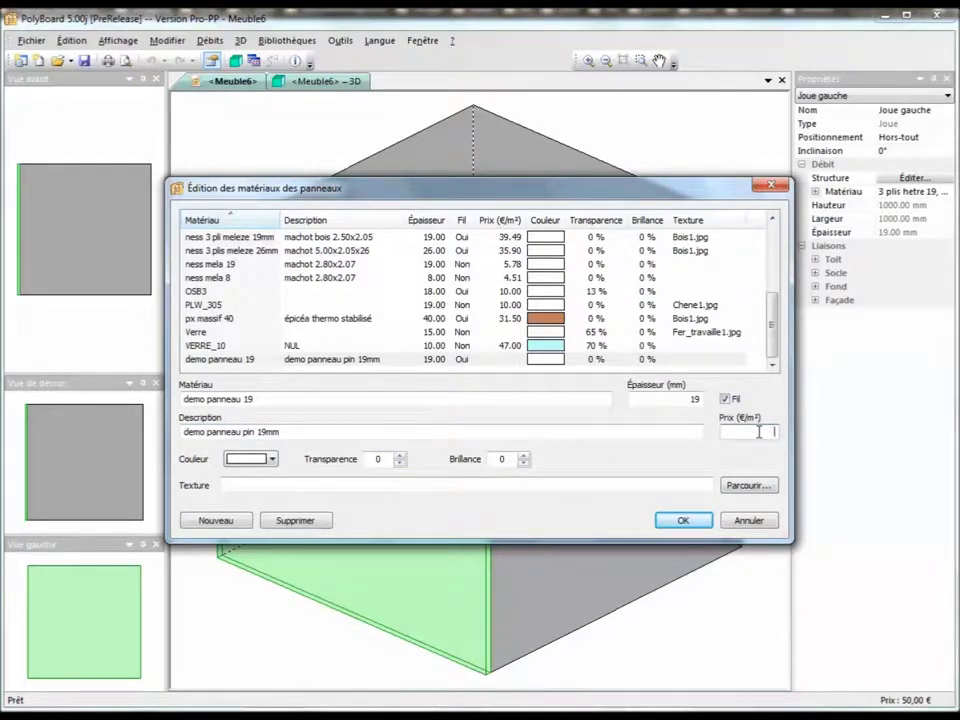
pyautogui.write('100')
# Step: Assign the Pin texture image to the new panel material and save the panel materials library
pyautogui.click(750, 486)
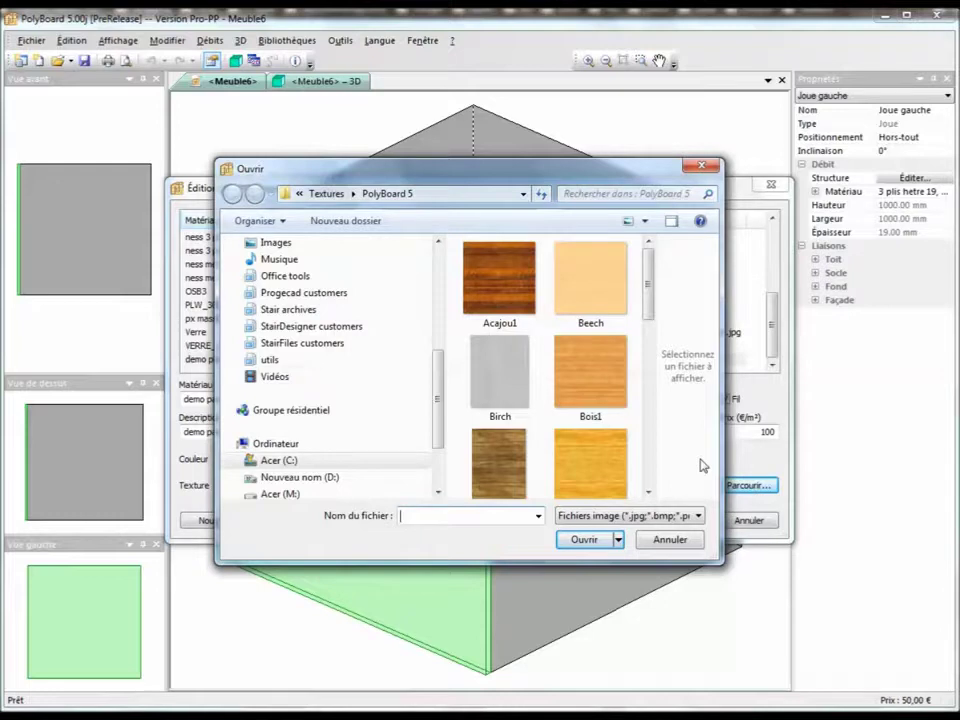
pyautogui.moveTo(652, 306); pyautogui.dragTo(648, 452)
pyautogui.click(597, 440)
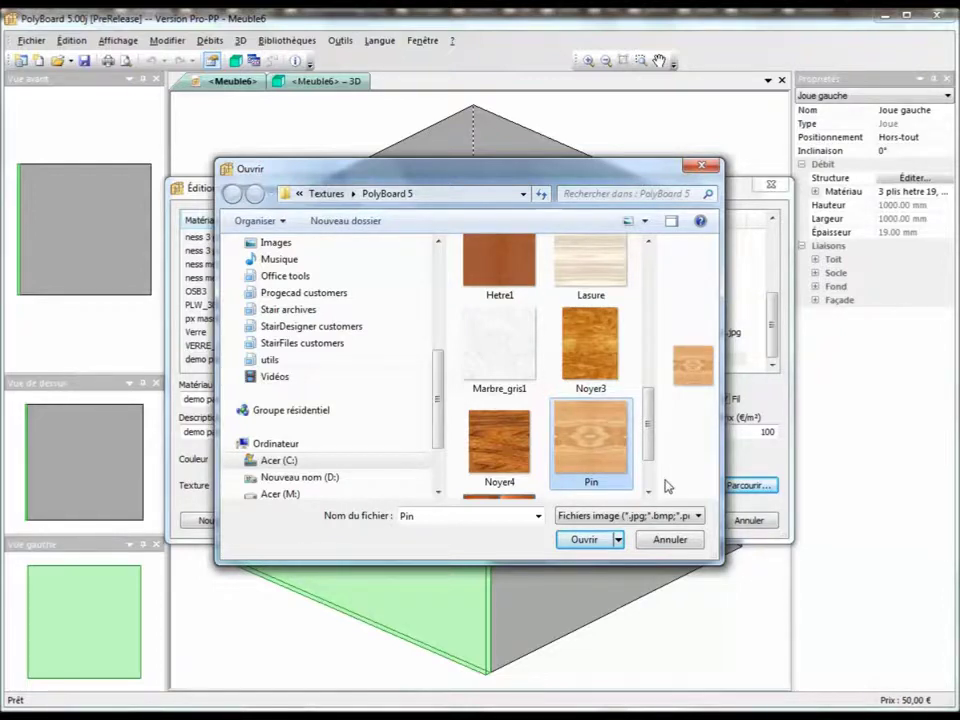
pyautogui.click(584, 539)
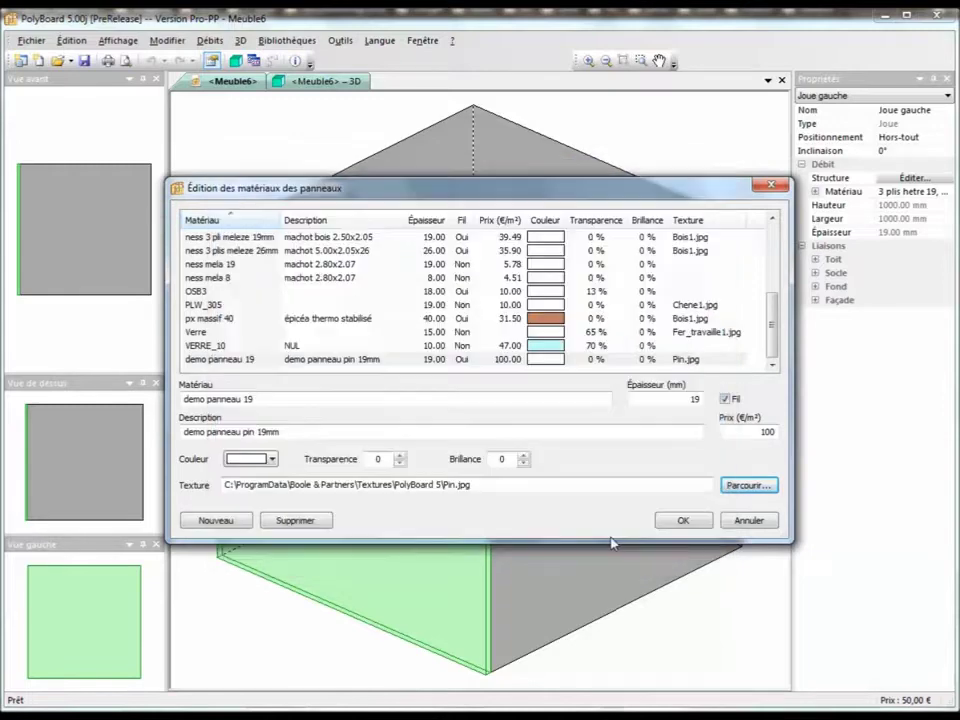
pyautogui.click(678, 521)
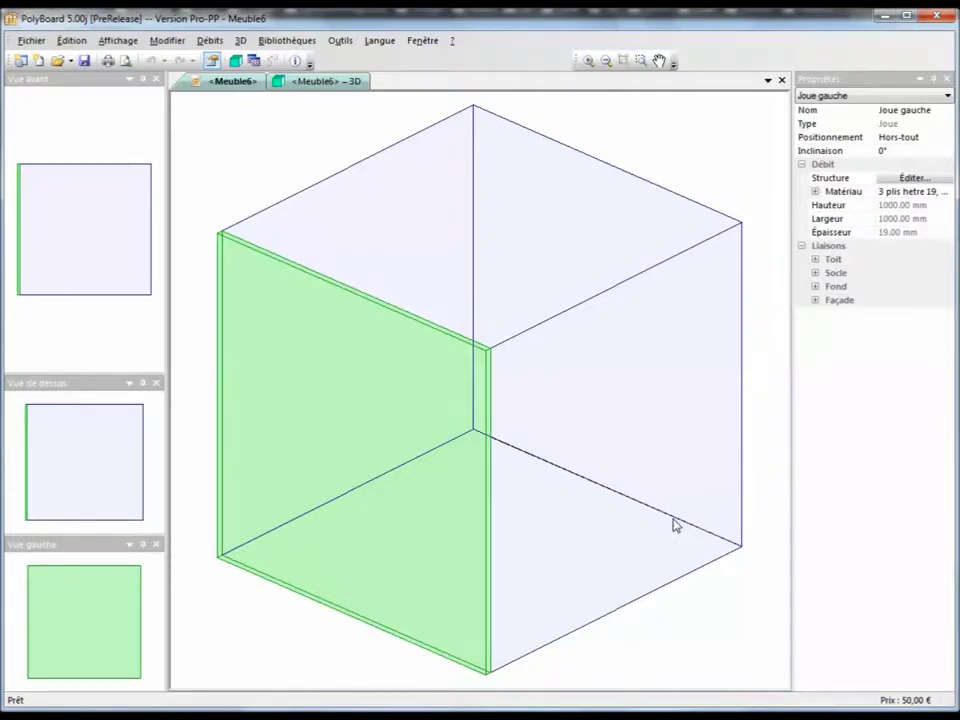
# Step: Set the Joue gauche panel's material to demo panneau 19 and inspect its texture in 3D
pyautogui.click(905, 193)
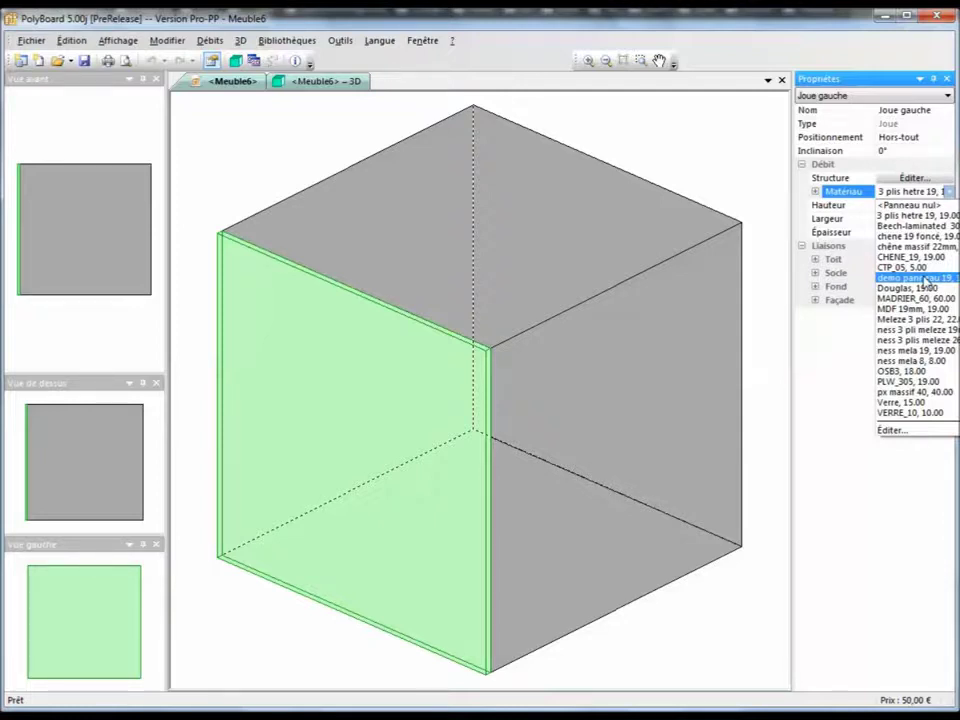
pyautogui.click(924, 279)
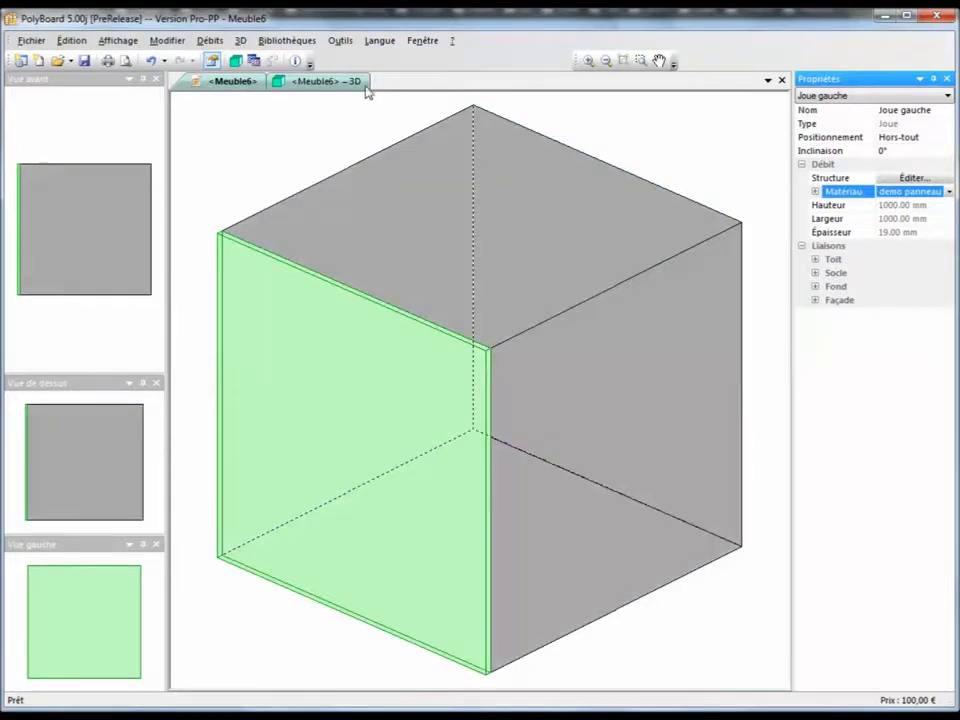
pyautogui.click(323, 80)
pyautogui.moveTo(509, 318); pyautogui.dragTo(424, 317)
pyautogui.moveTo(580, 350); pyautogui.dragTo(602, 399)
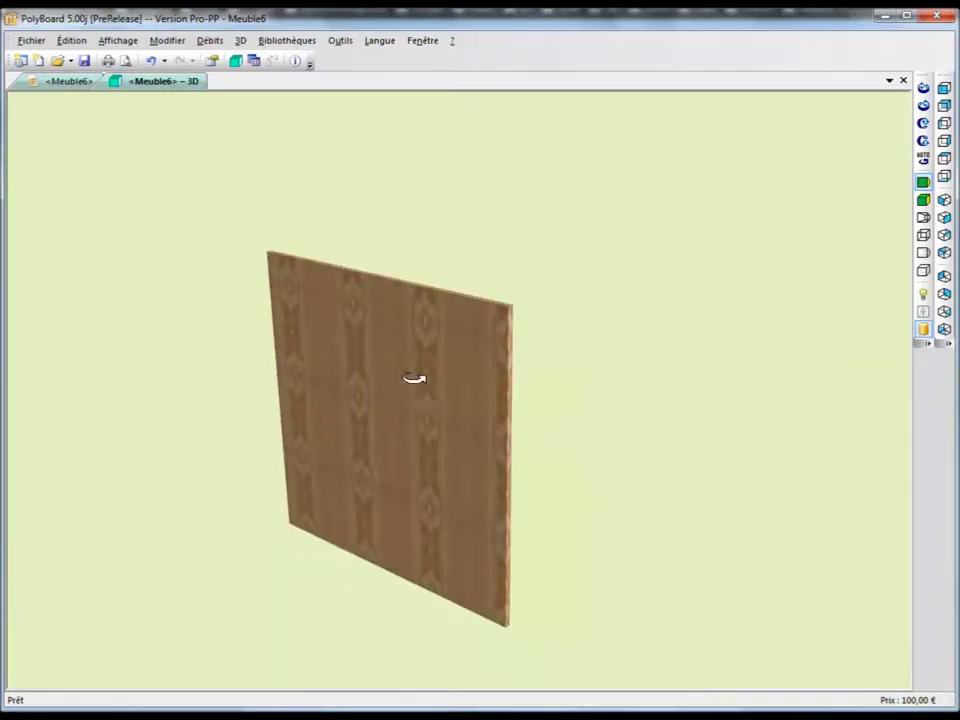
pyautogui.click(62, 81)
# Step: Show the Façade connection settings of the Joue gauche panel
pyautogui.click(761, 255)
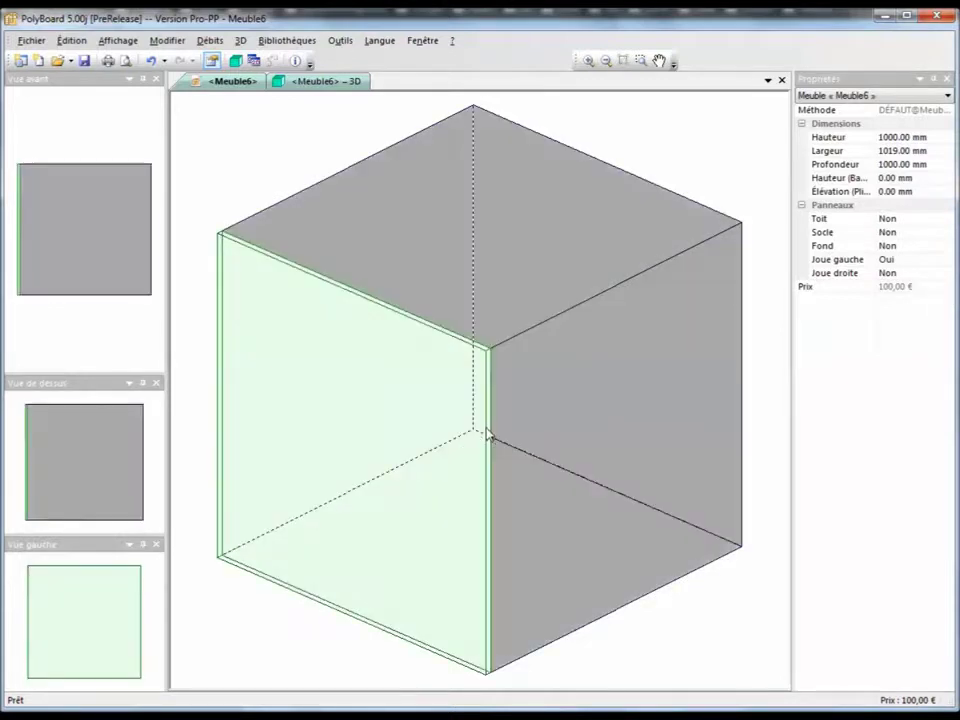
pyautogui.click(489, 427)
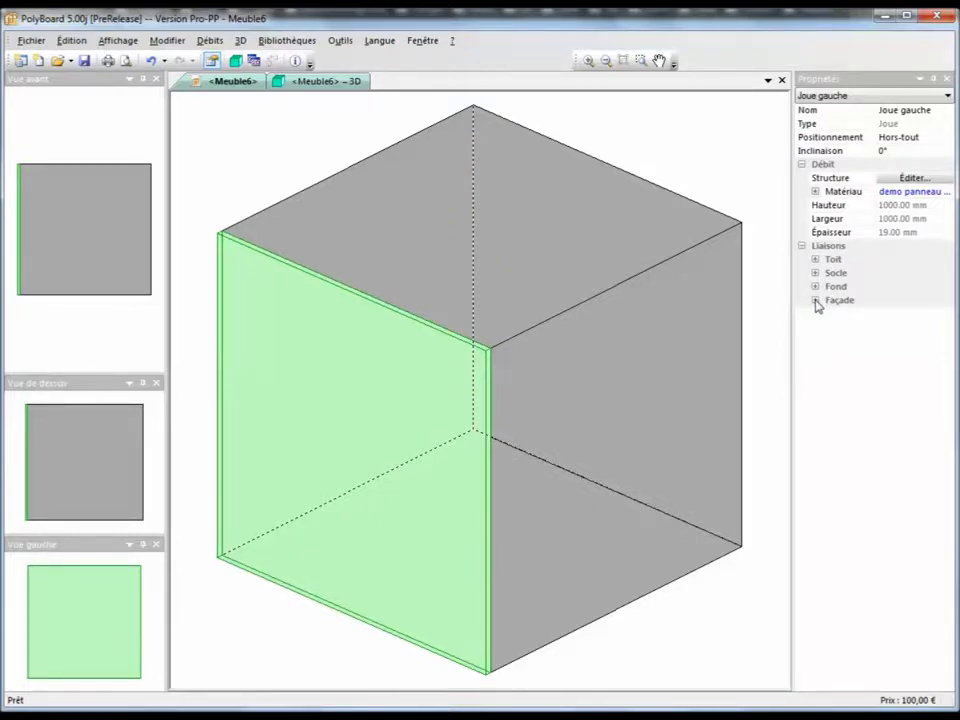
pyautogui.click(816, 300)
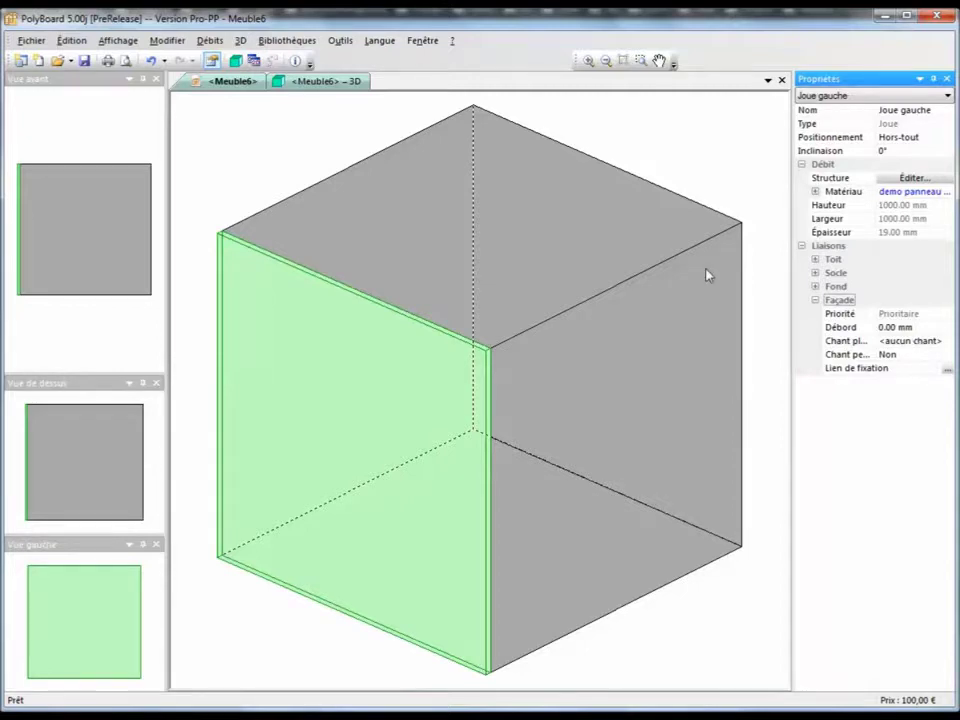
# Step: Create a new material named "demo chant" in the edge materials library with a thickness of 1 mm
pyautogui.click(287, 41)
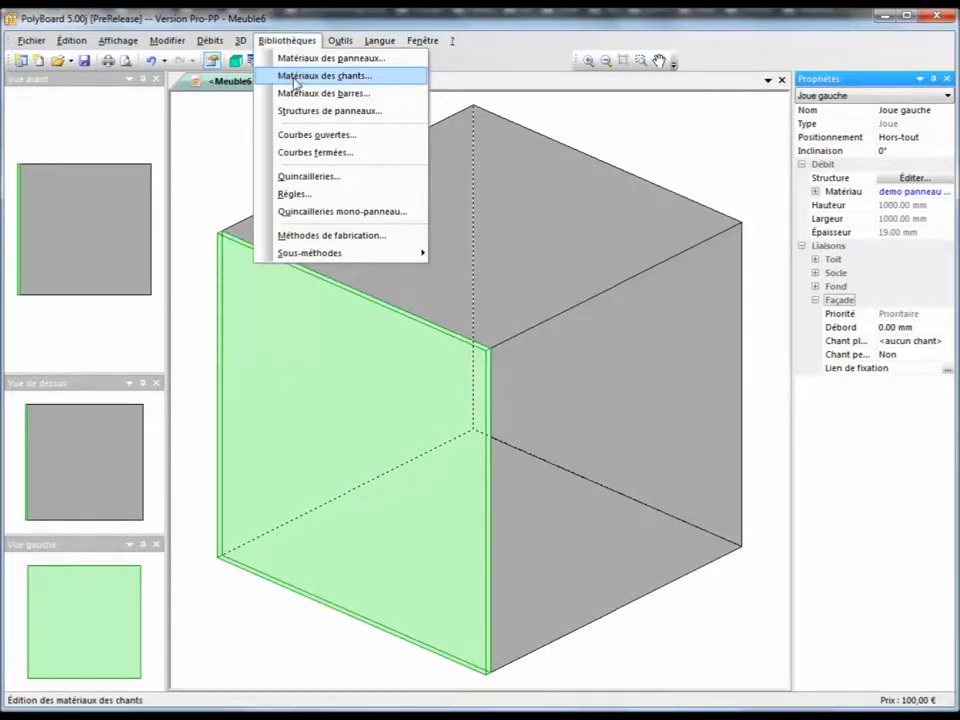
pyautogui.click(296, 80)
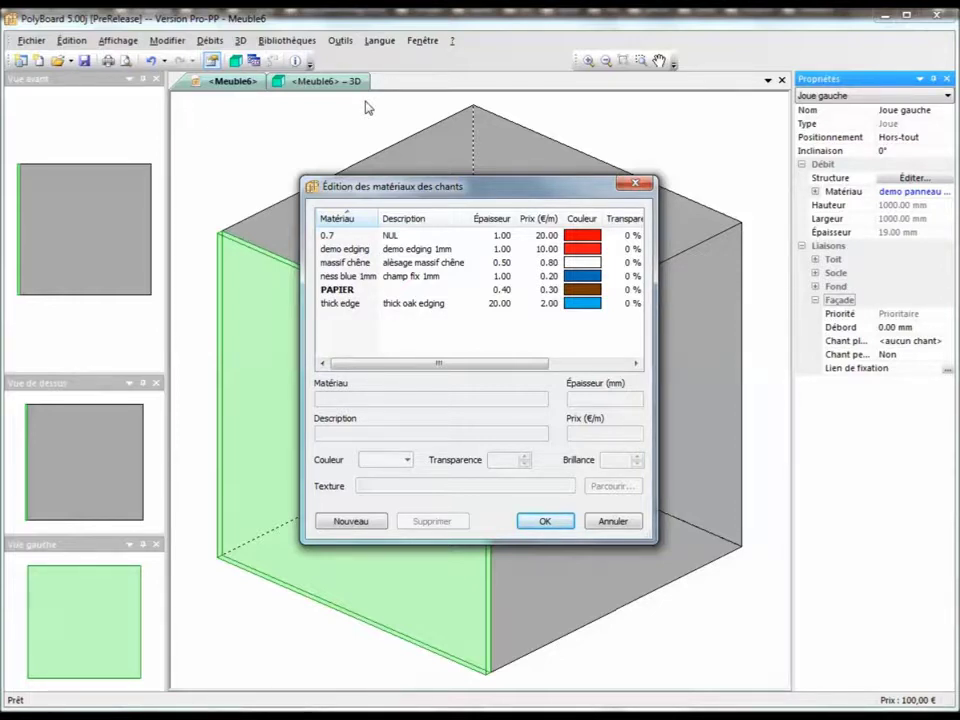
pyautogui.click(423, 292)
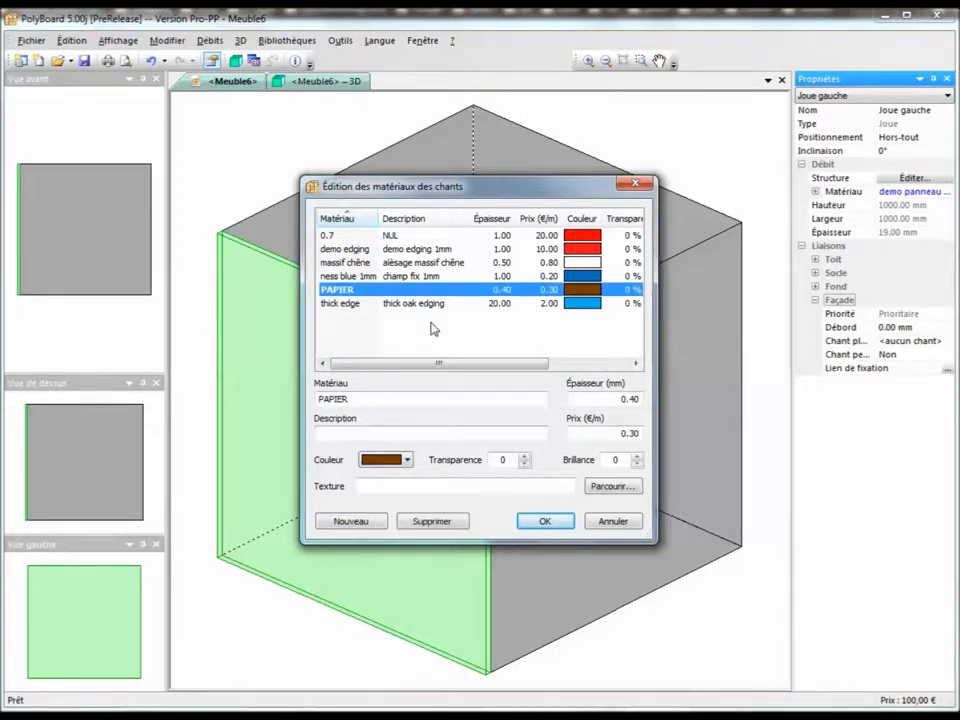
pyautogui.click(370, 522)
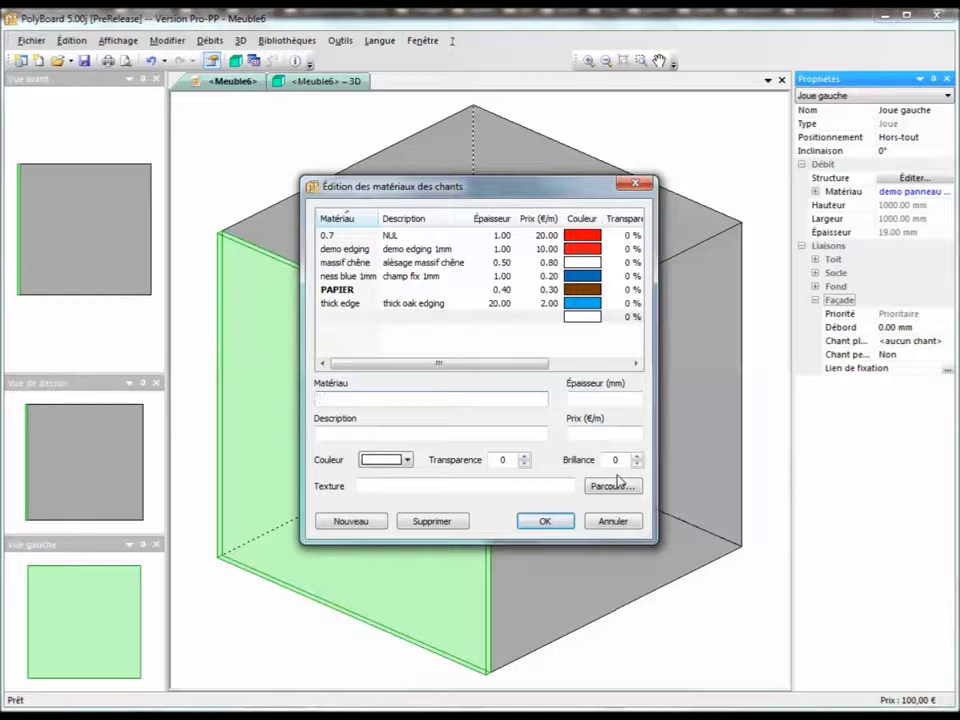
pyautogui.write('demo')
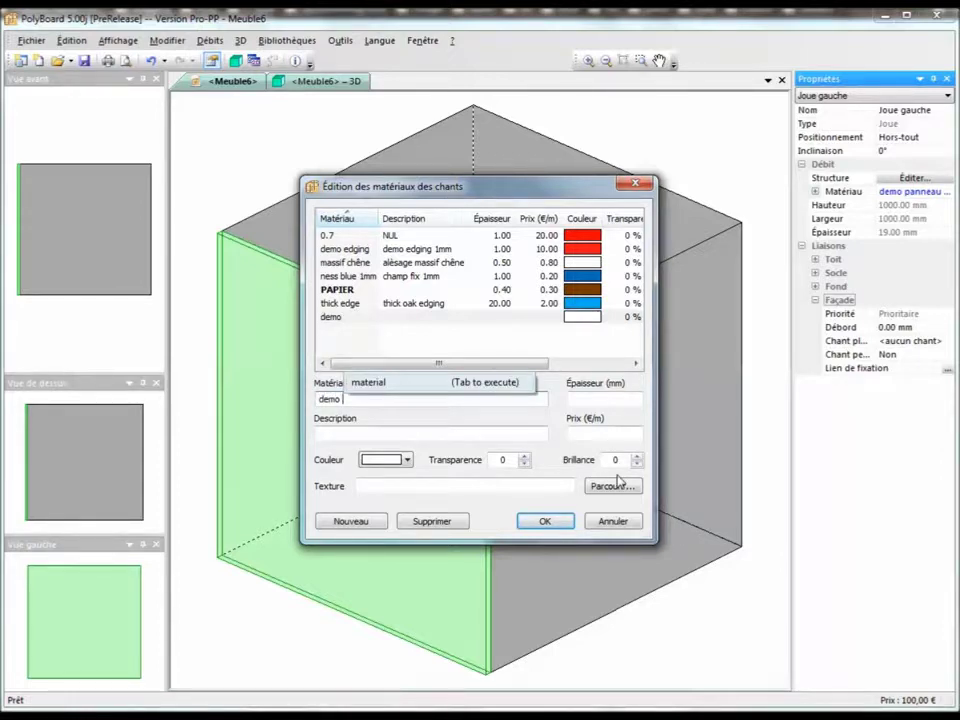
pyautogui.write(' chantr')
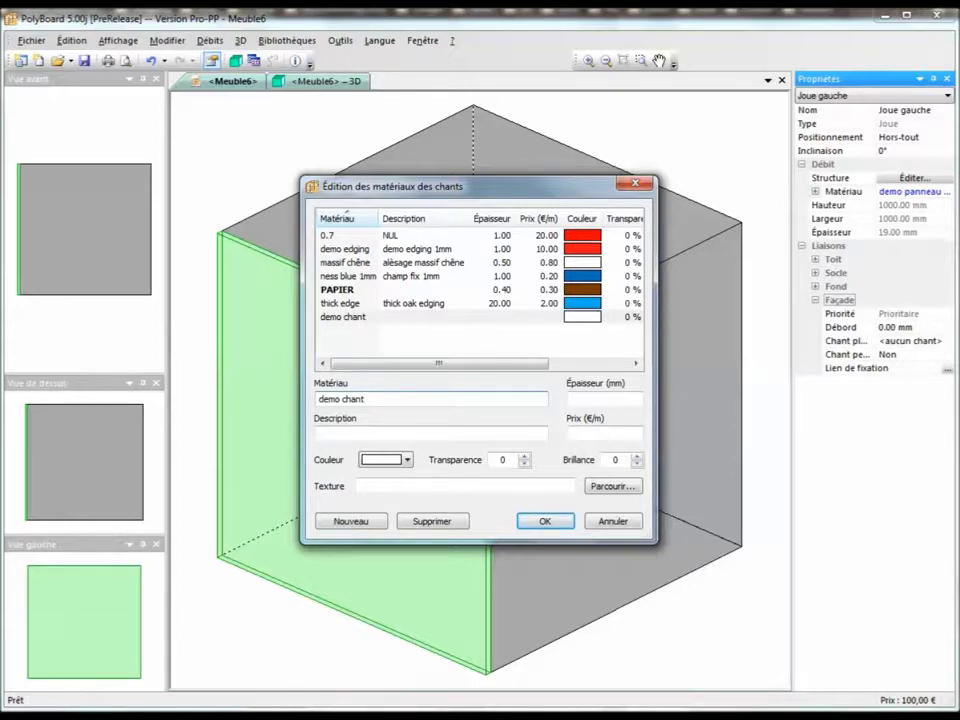
pyautogui.click(626, 399)
pyautogui.write('1')
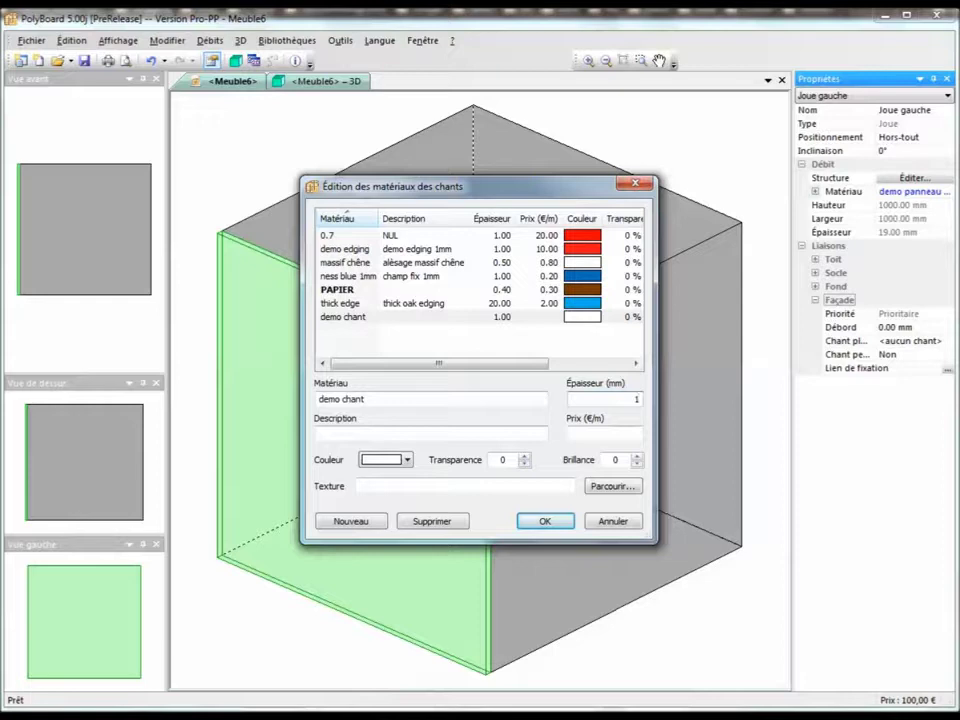
# Step: Give the demo chant edge material the description "demo chant 1mm" and a price of 10 €/m
pyautogui.click(345, 432)
pyautogui.write('demon')
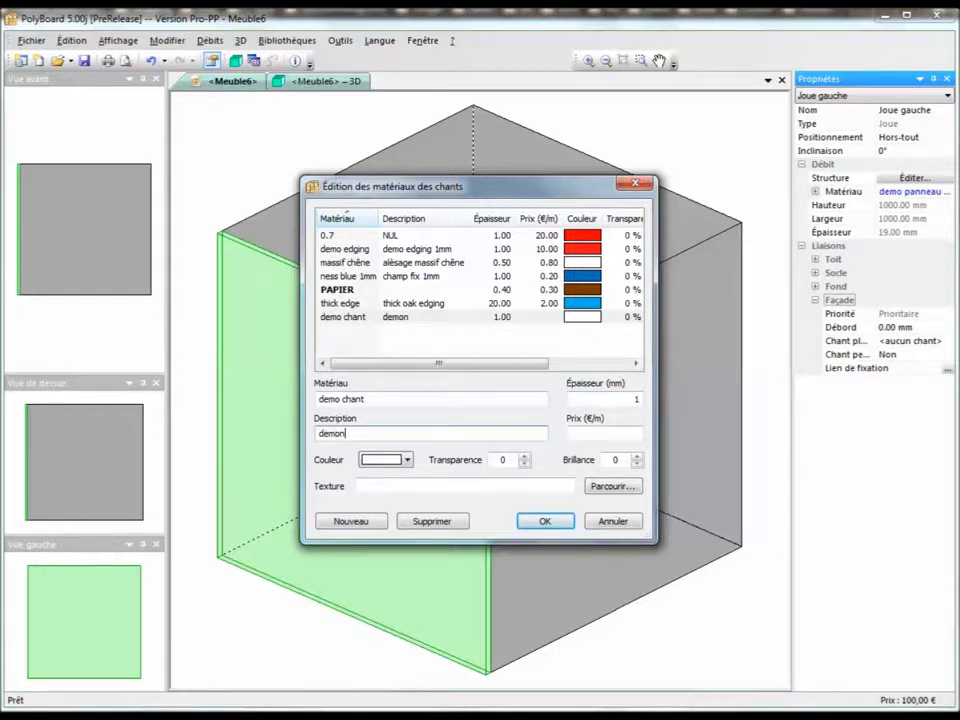
pyautogui.press('BackSpace')
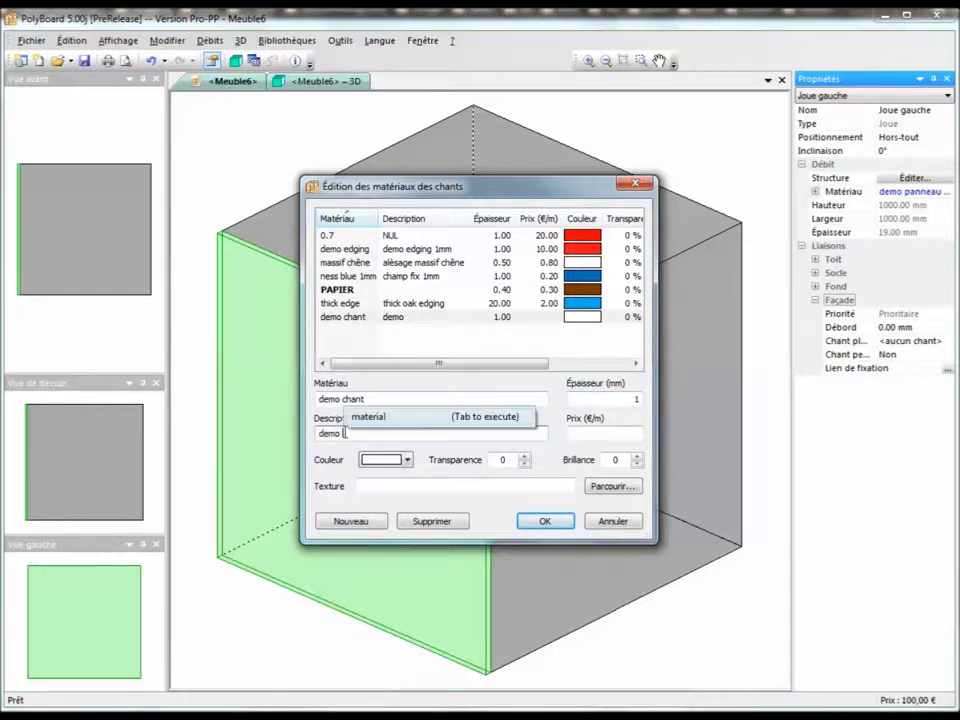
pyautogui.write('chant')
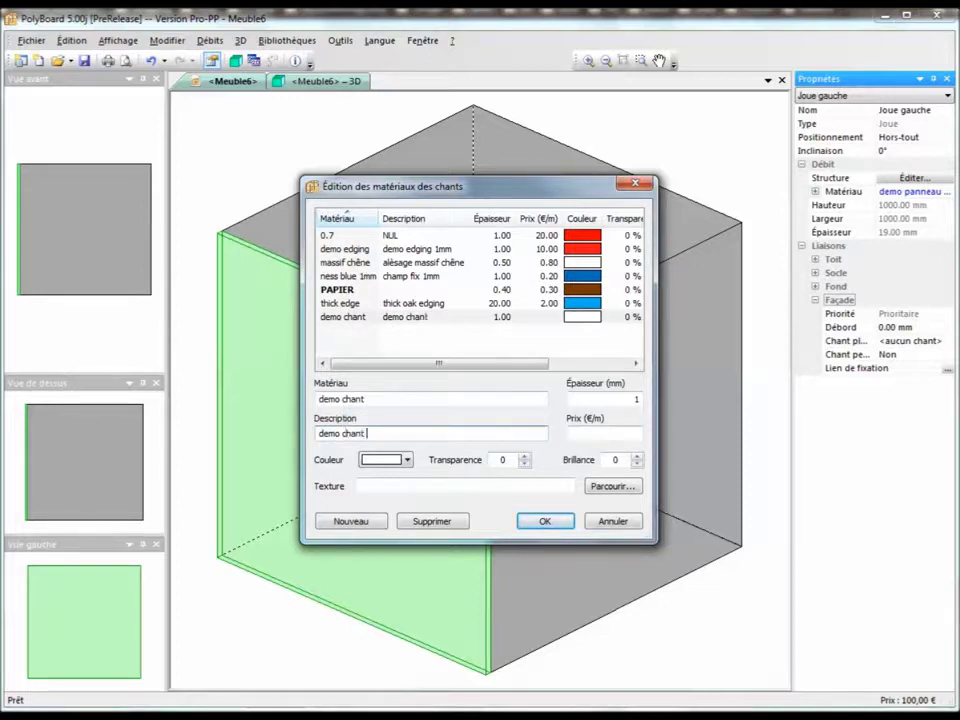
pyautogui.write(' 1mm')
pyautogui.click(607, 433)
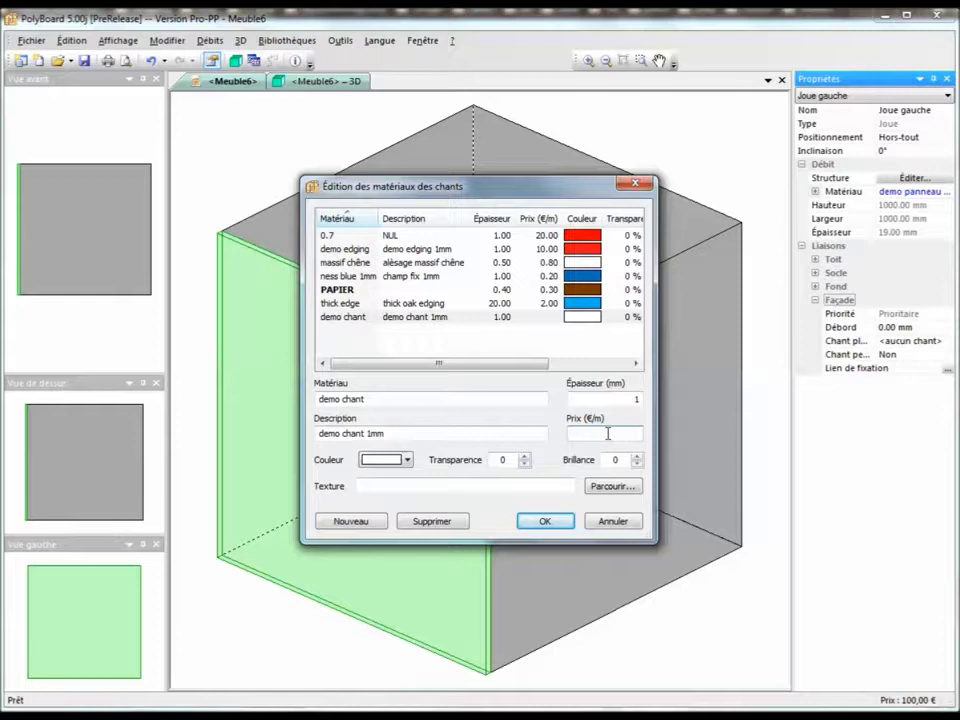
pyautogui.write('10')
# Step: Set the demo chant edge material's colour to red and save the edge materials library
pyautogui.click(407, 460)
pyautogui.click(405, 476)
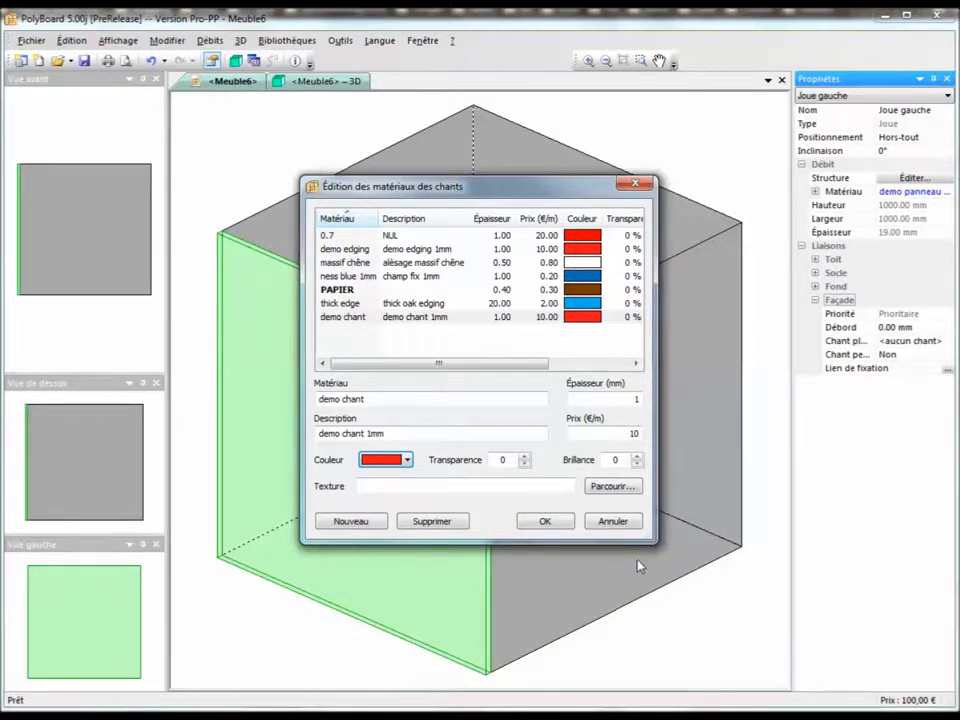
pyautogui.click(560, 527)
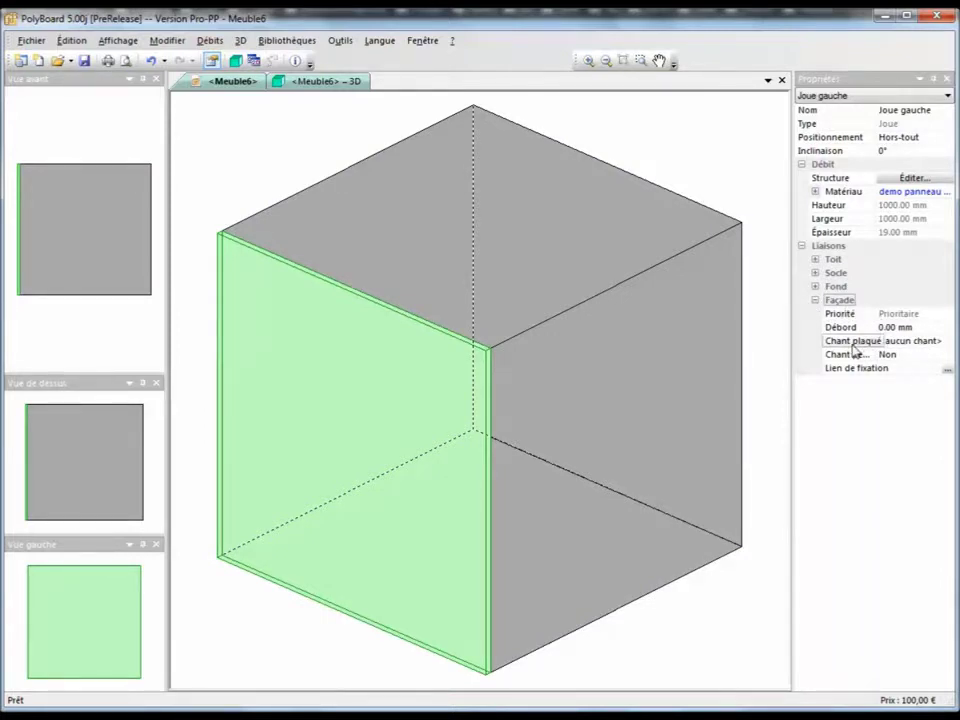
# Step: Apply the demo chant edging to the Façade side of the Joue gauche panel and inspect the edge in 3D
pyautogui.click(909, 341)
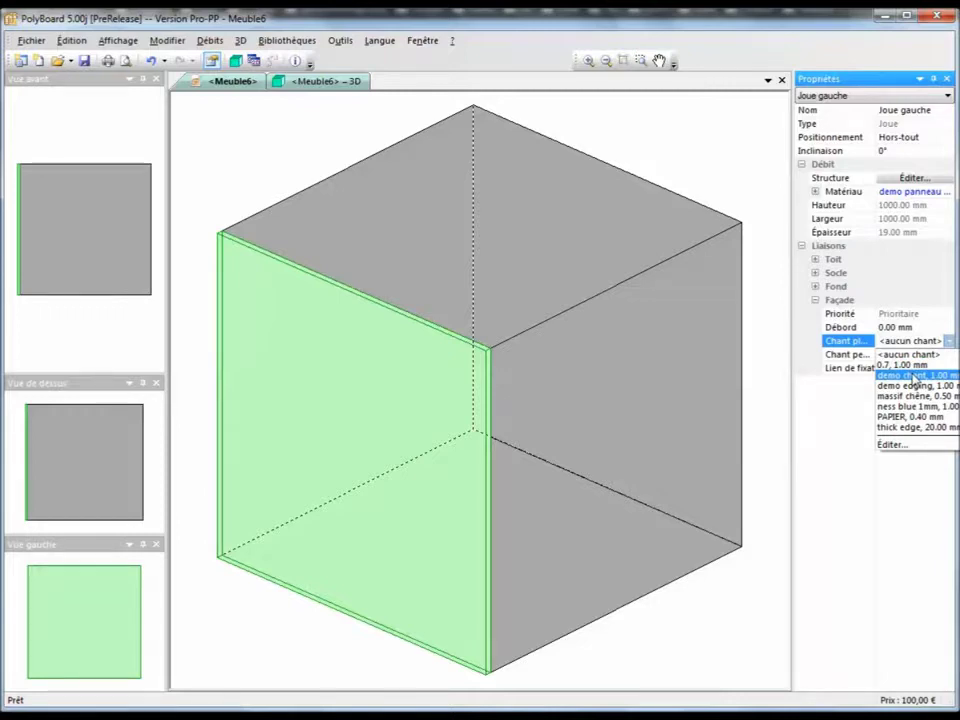
pyautogui.click(915, 376)
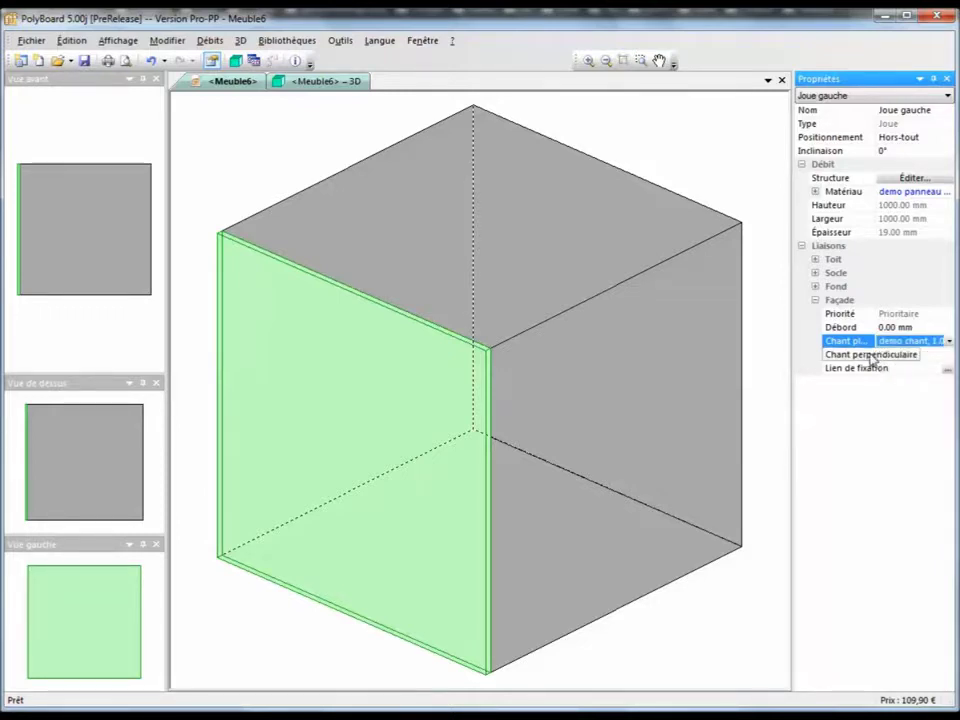
pyautogui.click(354, 86)
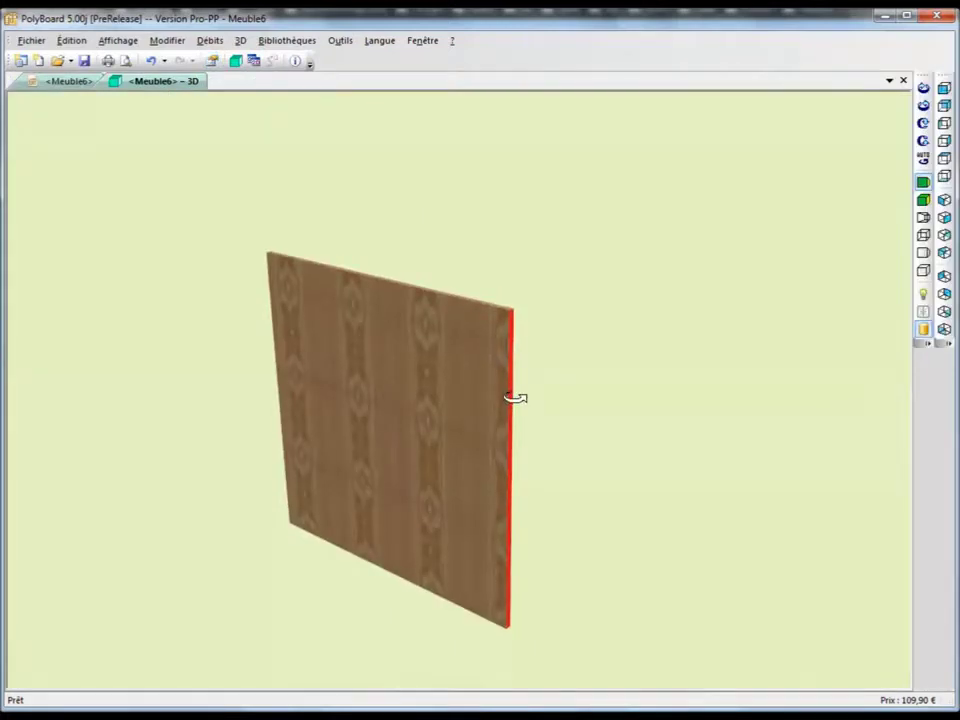
pyautogui.scroll(3, 499, 420)
pyautogui.moveTo(503, 421); pyautogui.dragTo(518, 404)
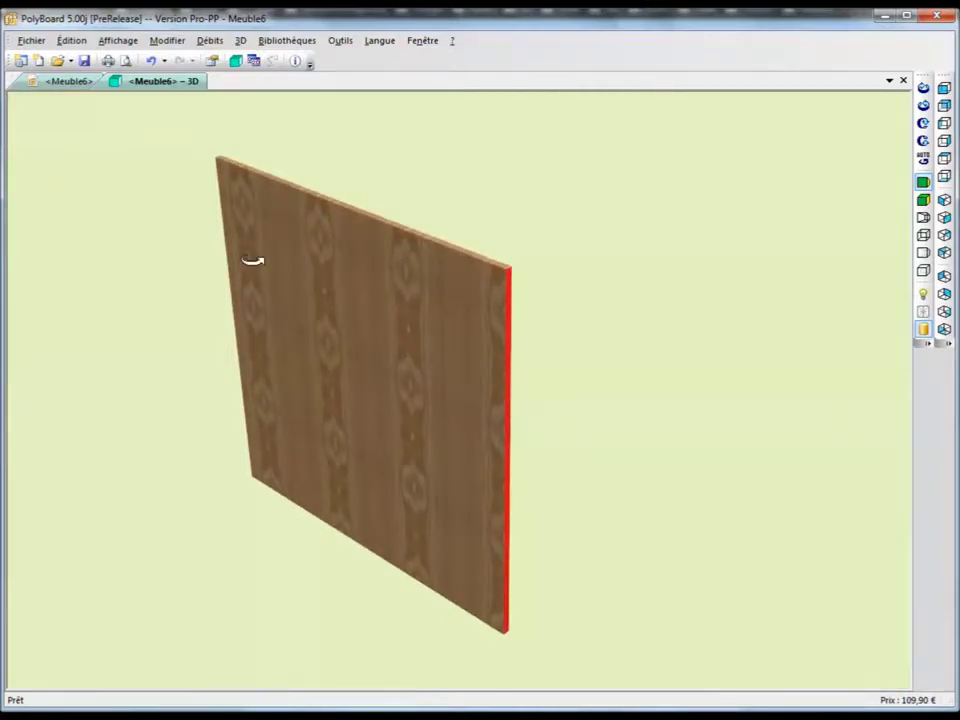
# Step: Examine the cutting list and the price summary on page 2 of the cabinet's print preview, and close the preview
pyautogui.click(66, 81)
pyautogui.click(699, 169)
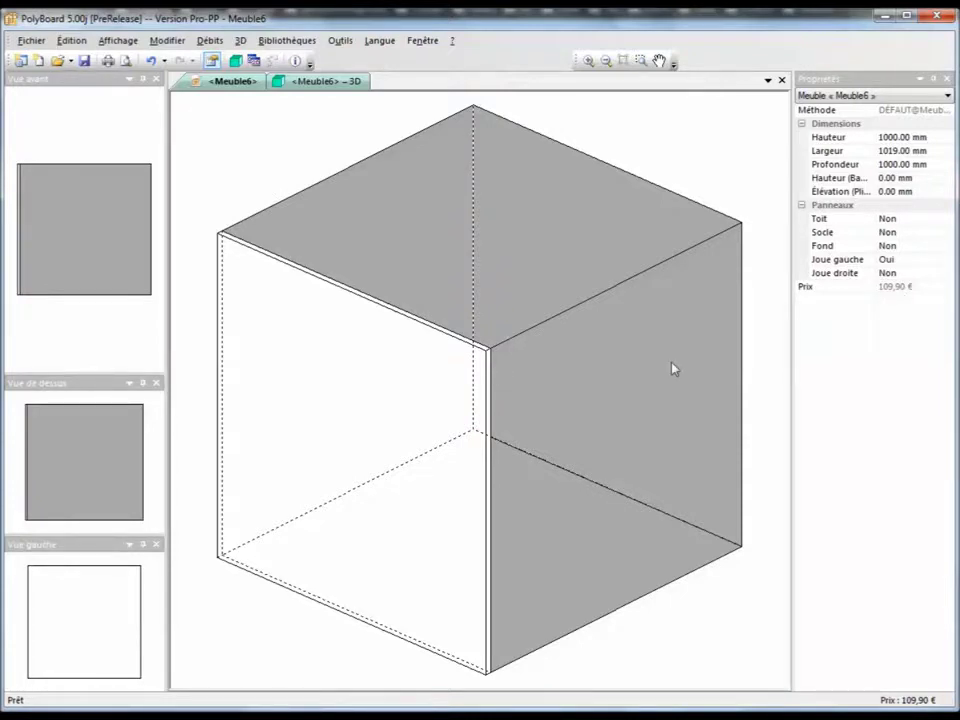
pyautogui.click(293, 400)
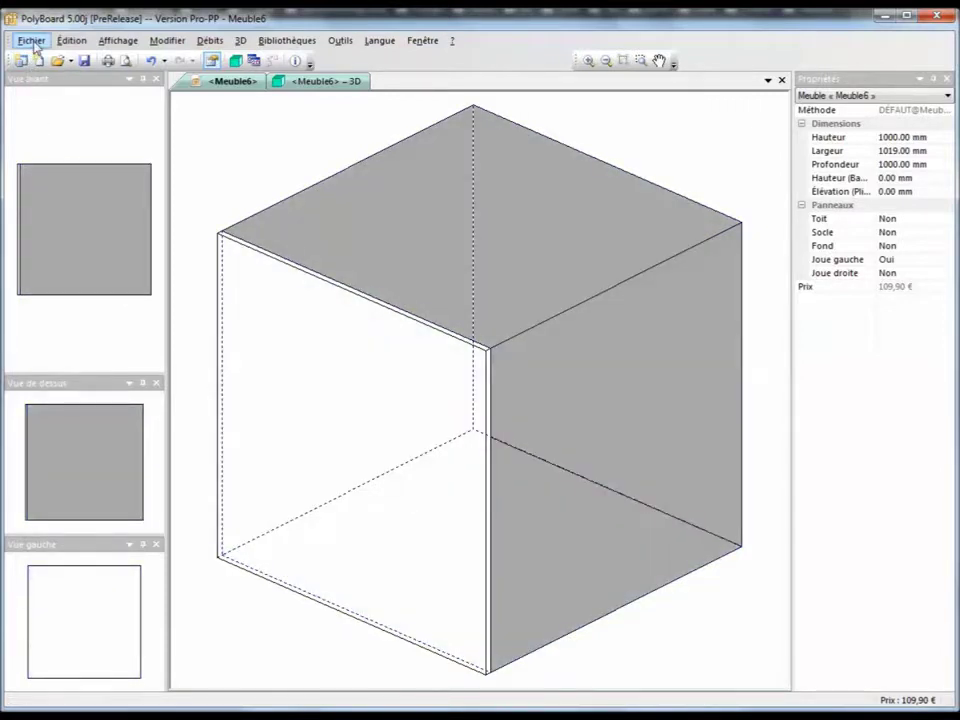
pyautogui.click(31, 41)
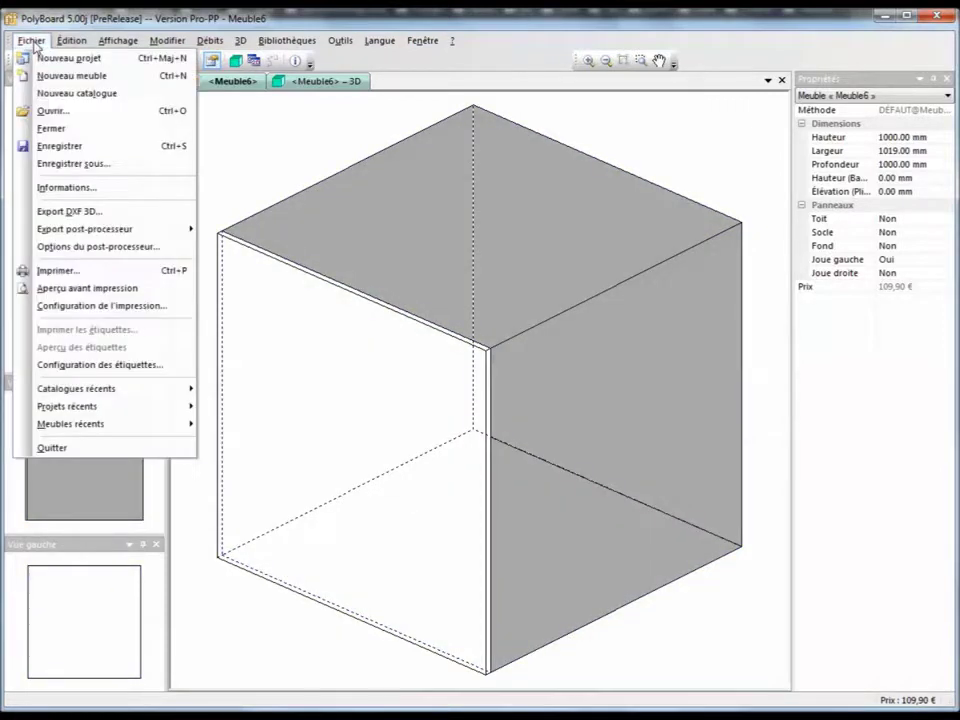
pyautogui.click(75, 288)
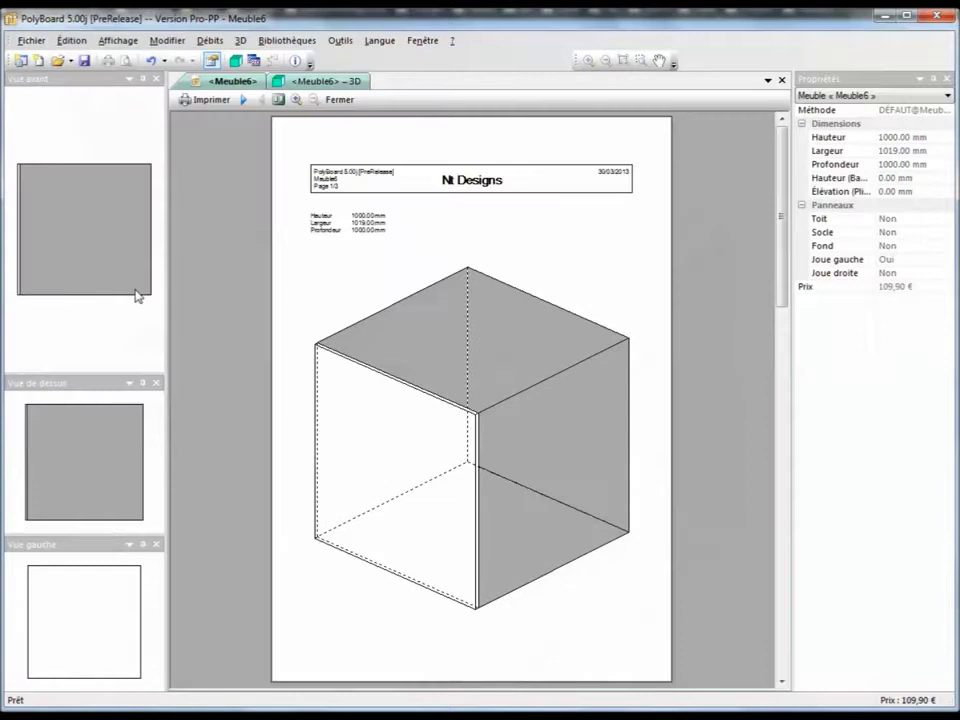
pyautogui.click(243, 99)
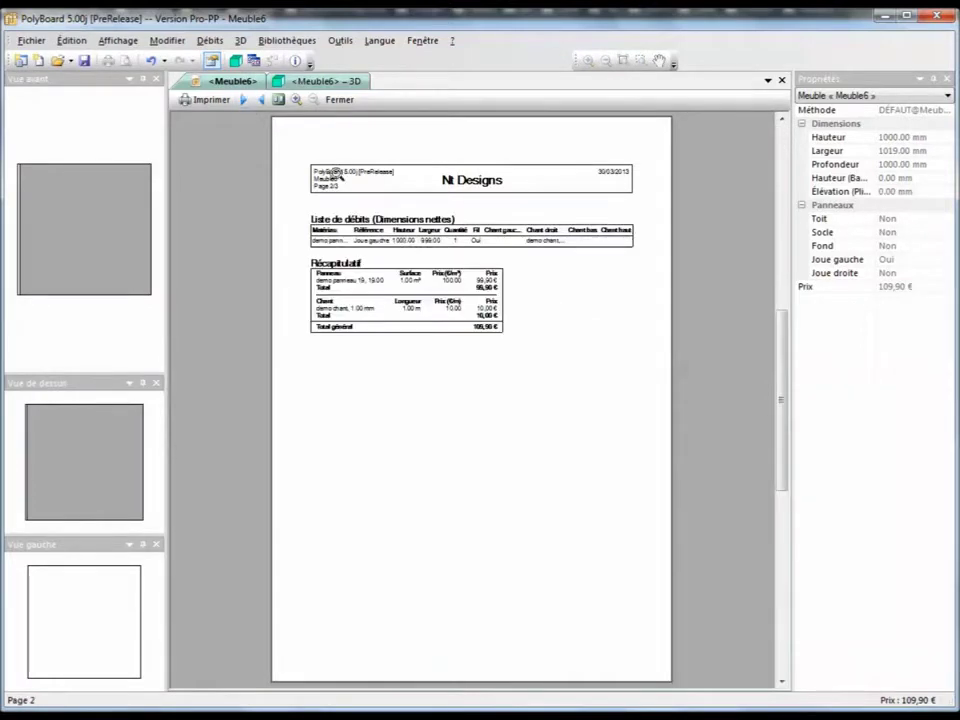
pyautogui.click(473, 318)
pyautogui.click(469, 291)
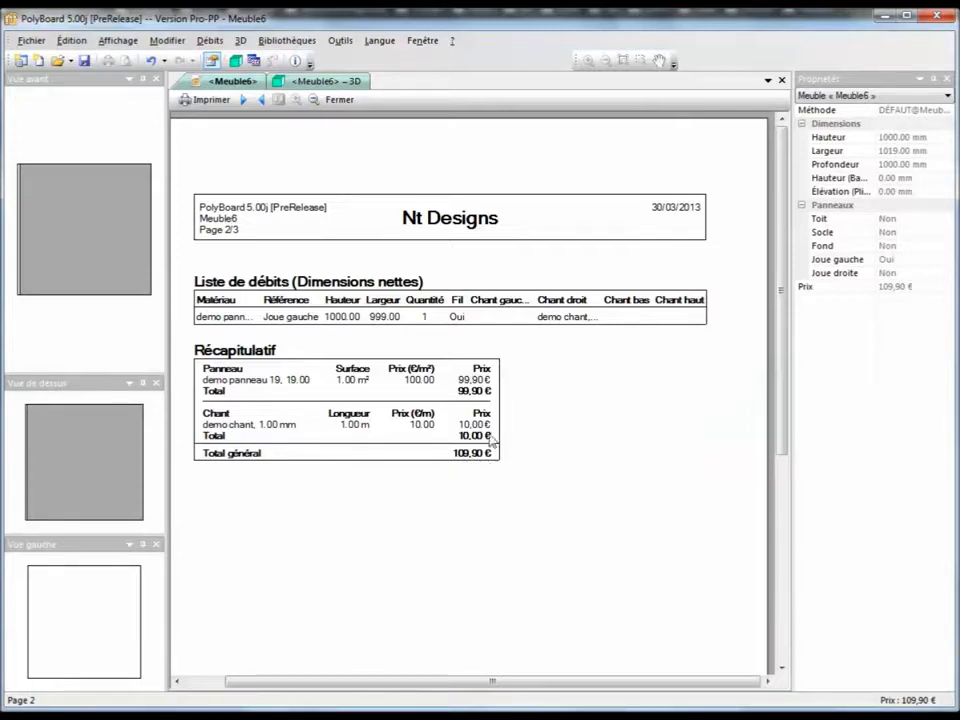
pyautogui.click(338, 99)
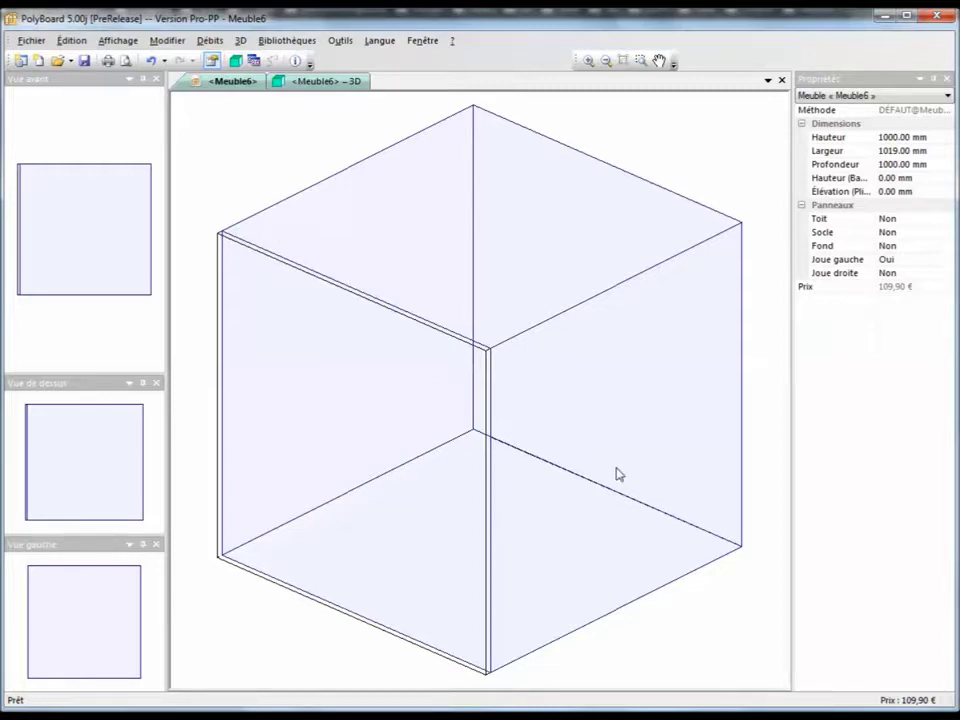
pyautogui.click(491, 360)
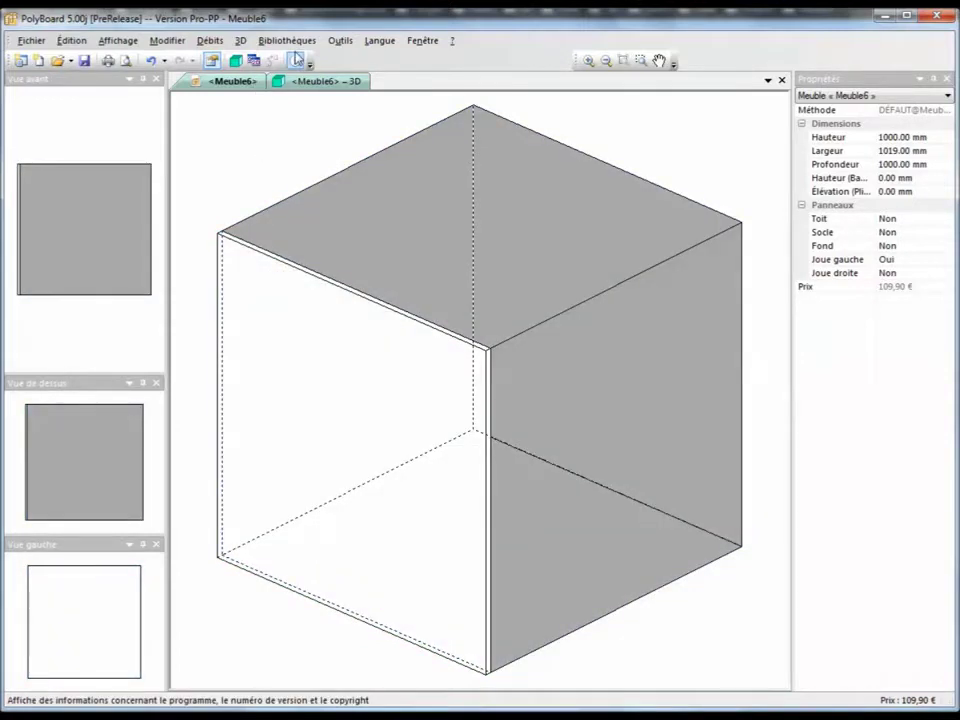
# Step: Create a new single-panel hardware item named "demo poigne 01" in the Quincailleries mono-panneau library
pyautogui.click(287, 41)
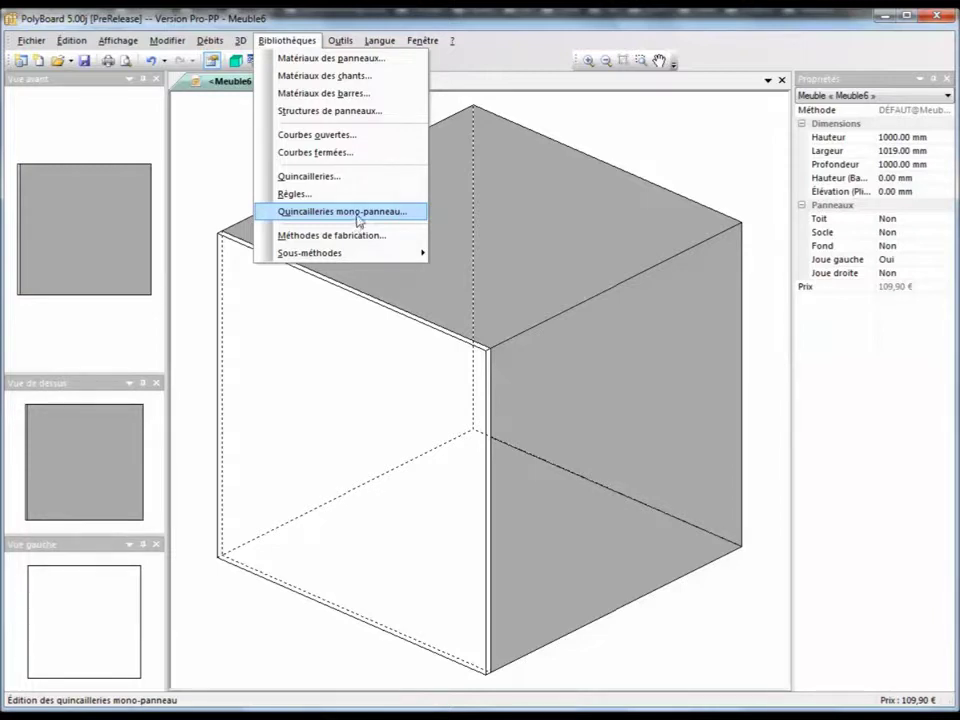
pyautogui.click(357, 221)
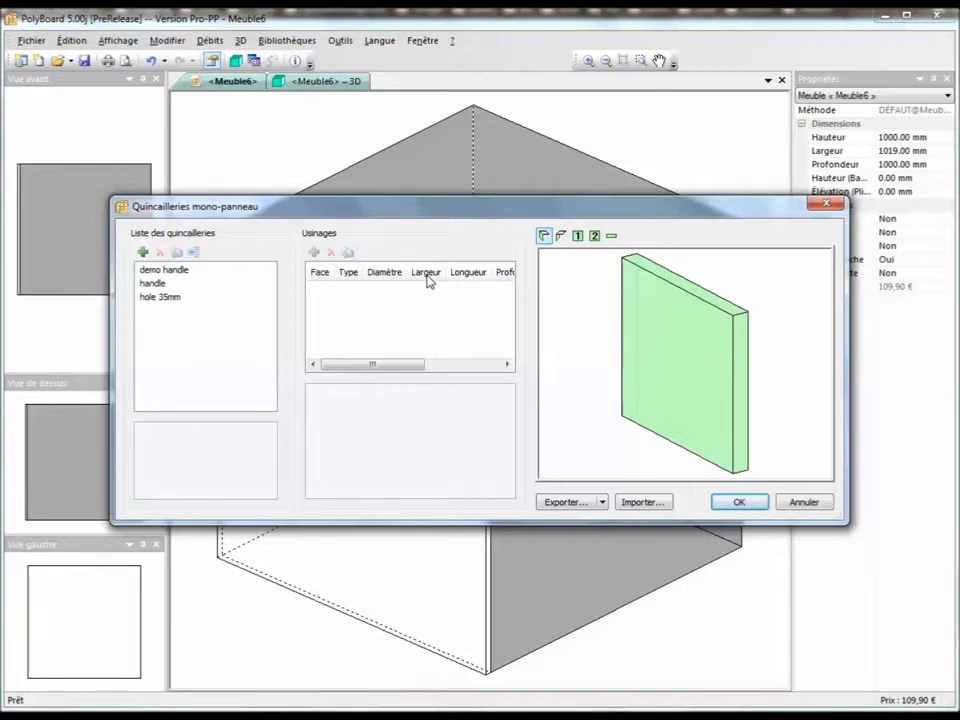
pyautogui.click(143, 253)
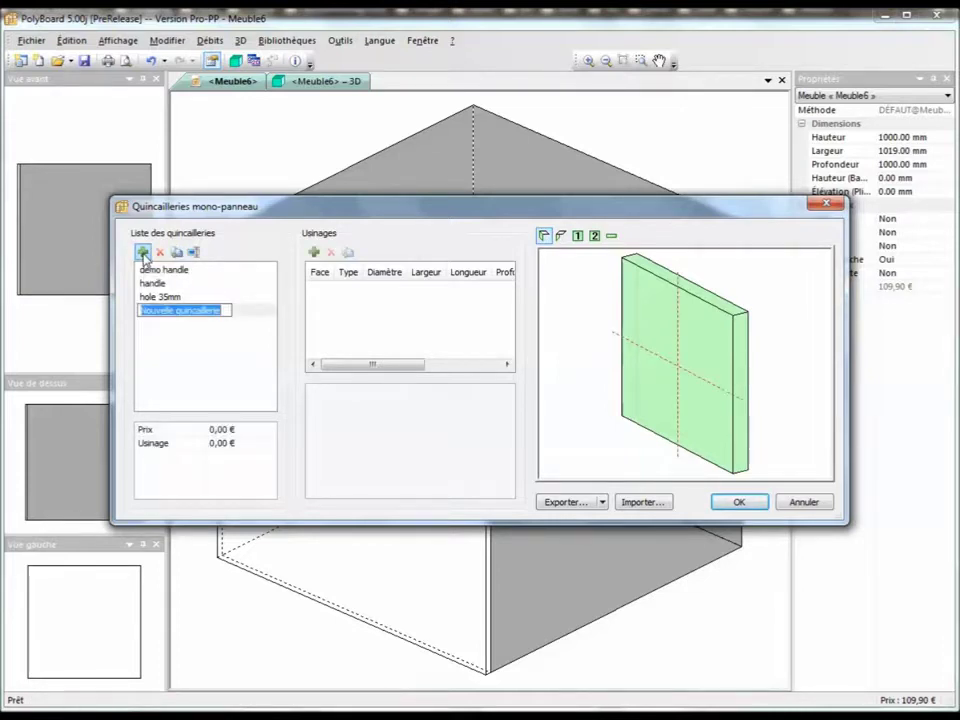
pyautogui.write('demon')
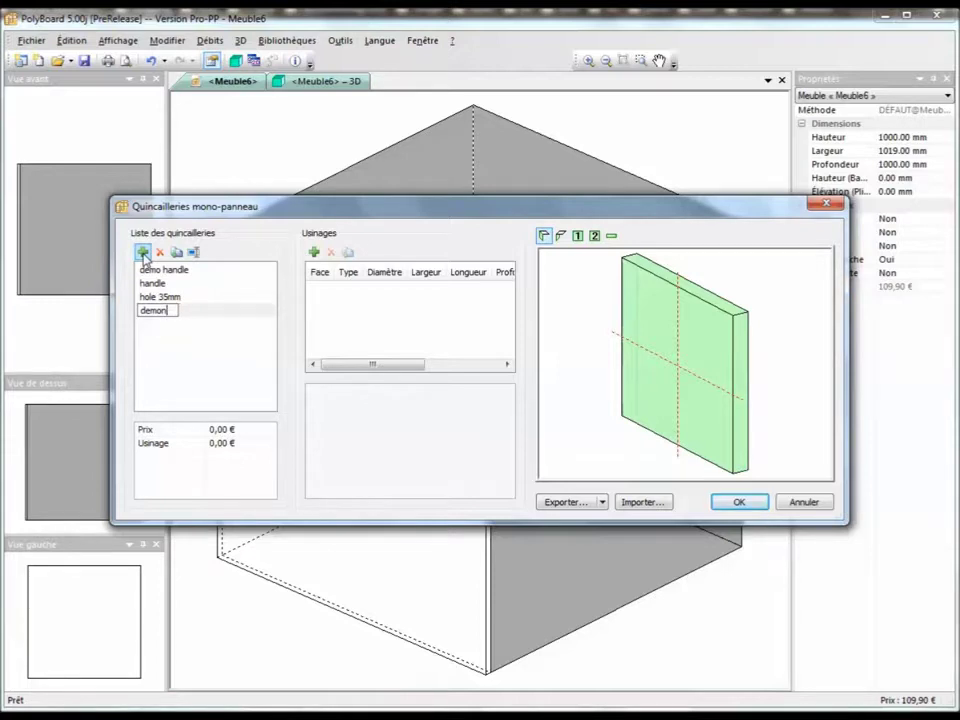
pyautogui.press('BackSpace')
pyautogui.write('poigne 01')
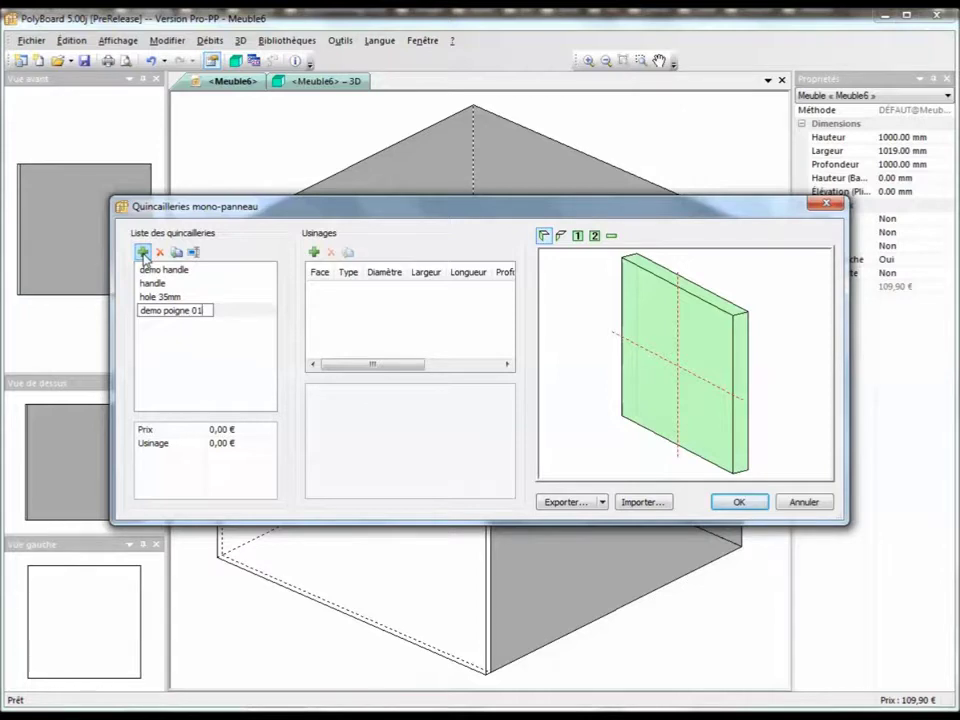
# Step: Set the price of the demo poigne 01 hardware to 20 €
pyautogui.click(180, 431)
pyautogui.click(262, 430)
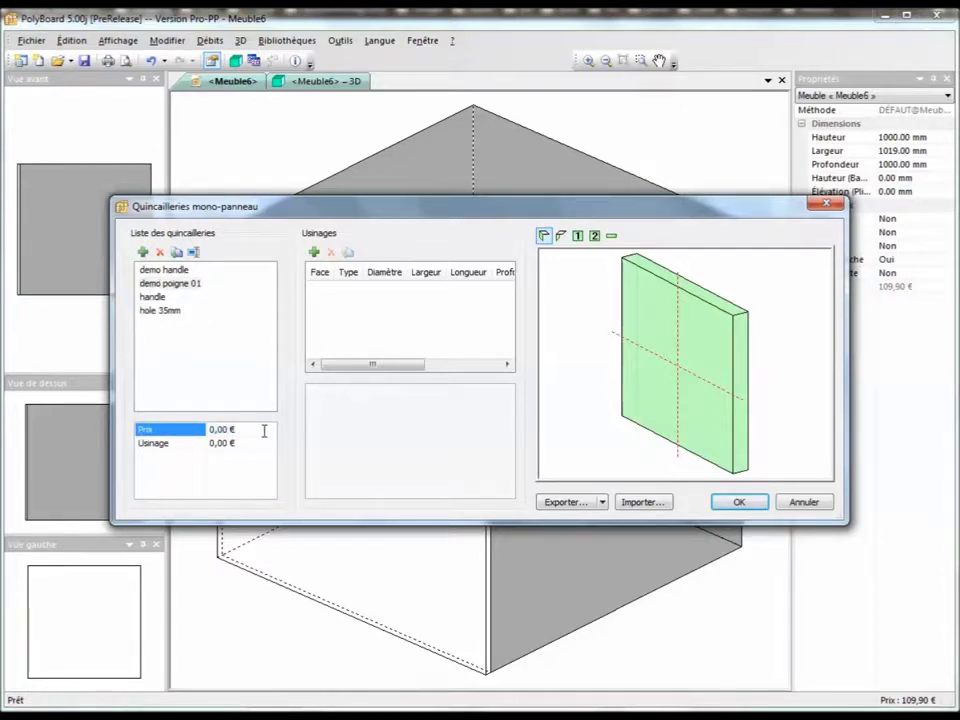
pyautogui.moveTo(225, 429); pyautogui.dragTo(207, 429)
pyautogui.write('20')
pyautogui.write(',')
pyautogui.click(258, 449)
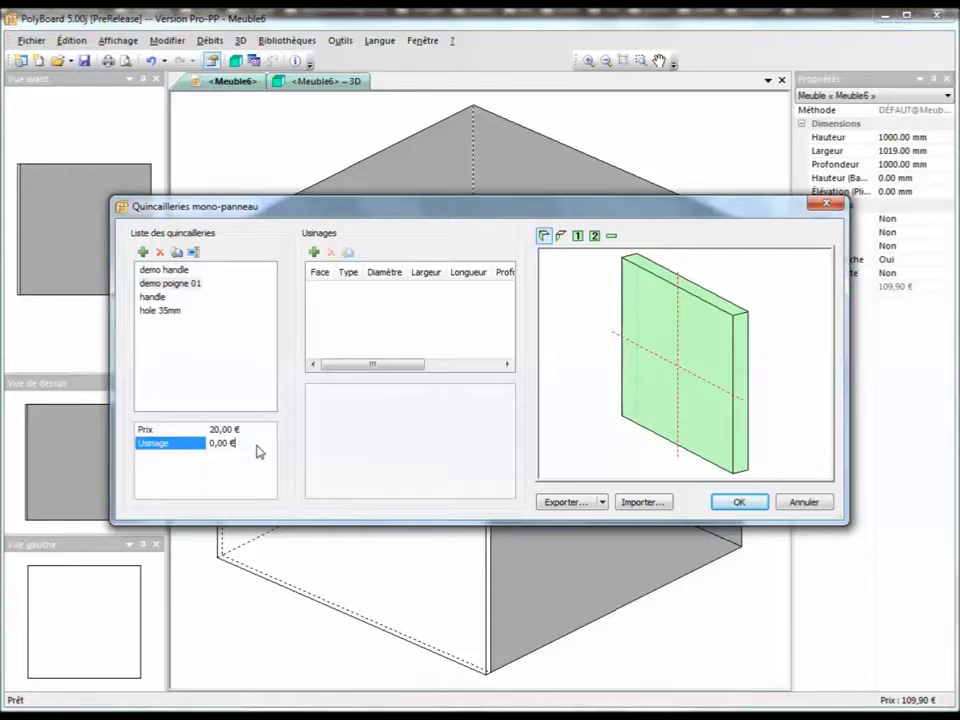
# Step: Add a machining operation on Face 1 to the demo poigne 01 hardware and set its type to Rainure
pyautogui.click(314, 253)
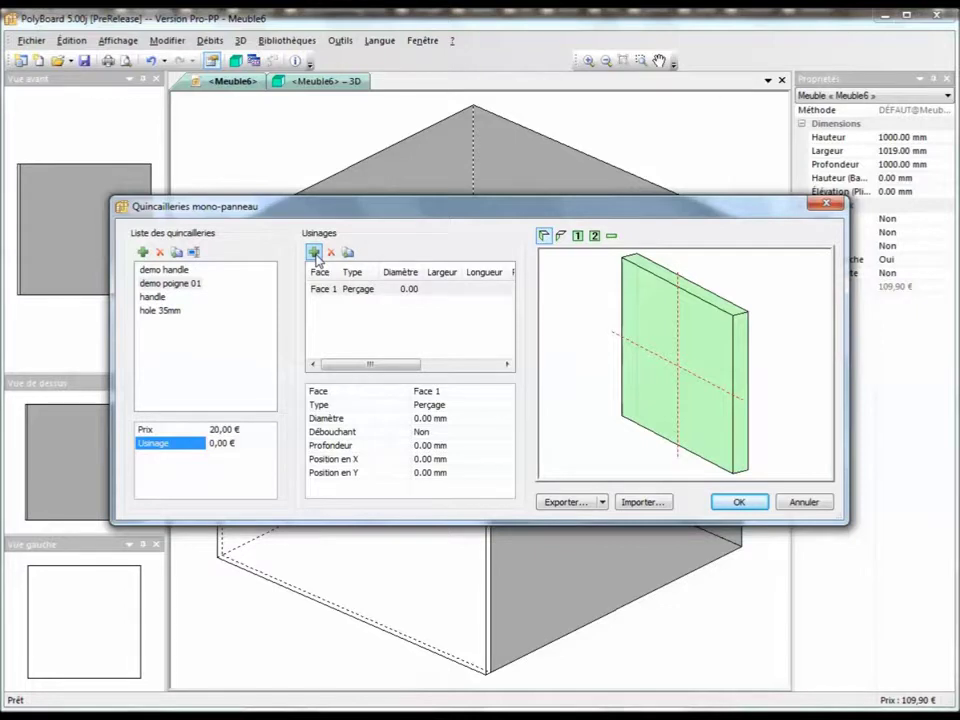
pyautogui.click(452, 405)
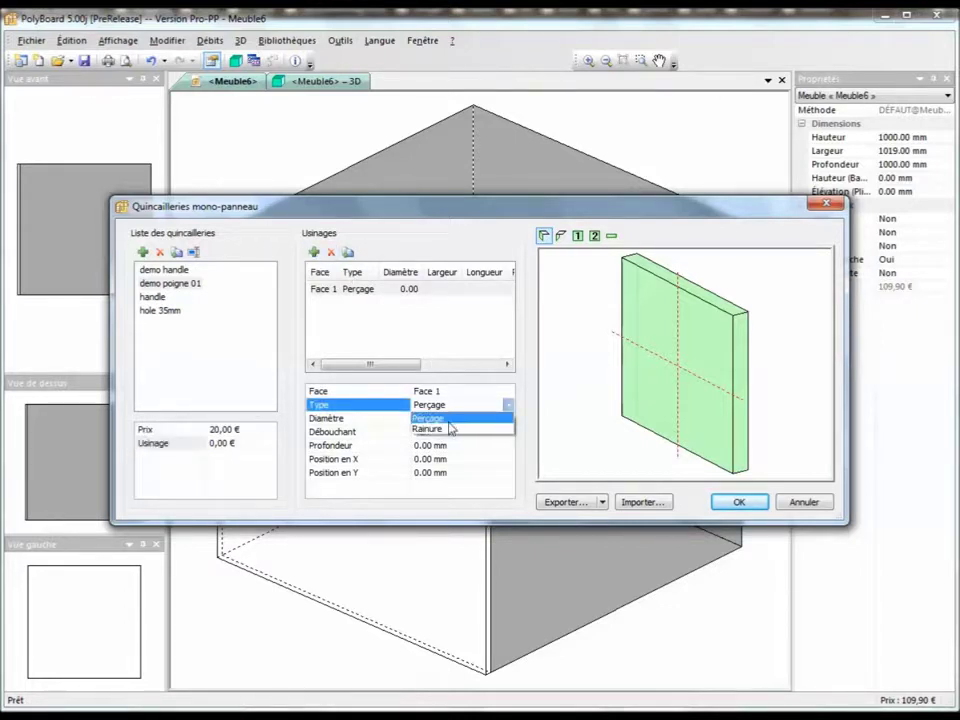
pyautogui.click(450, 429)
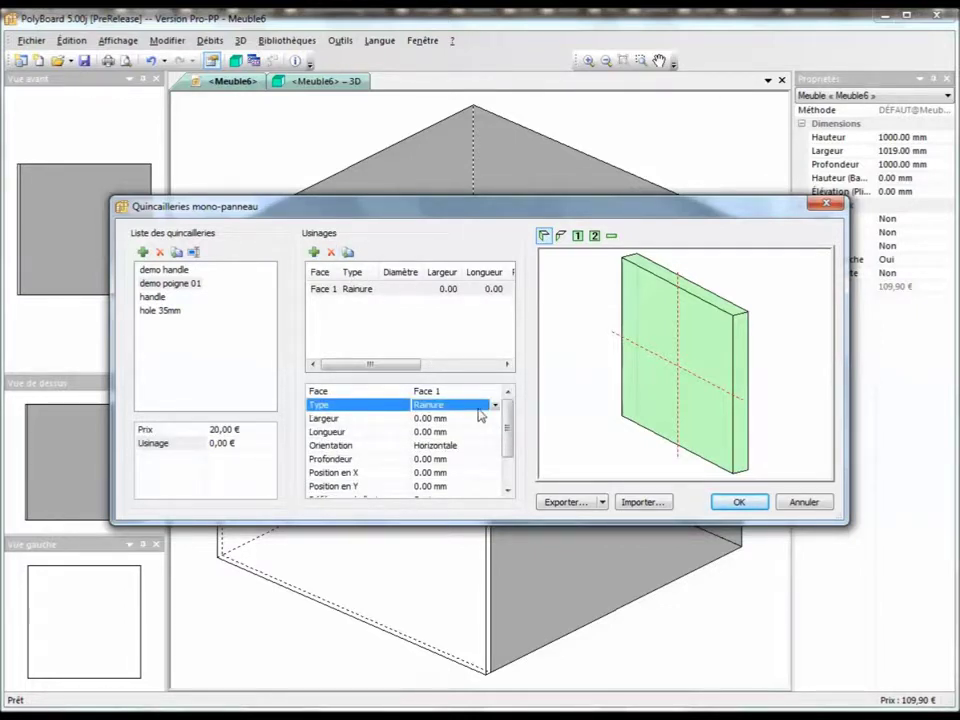
# Step: Set the groove's Largeur to 30 mm and its Longueur to 50 mm for the demo poigne 01 hardware
pyautogui.click(466, 420)
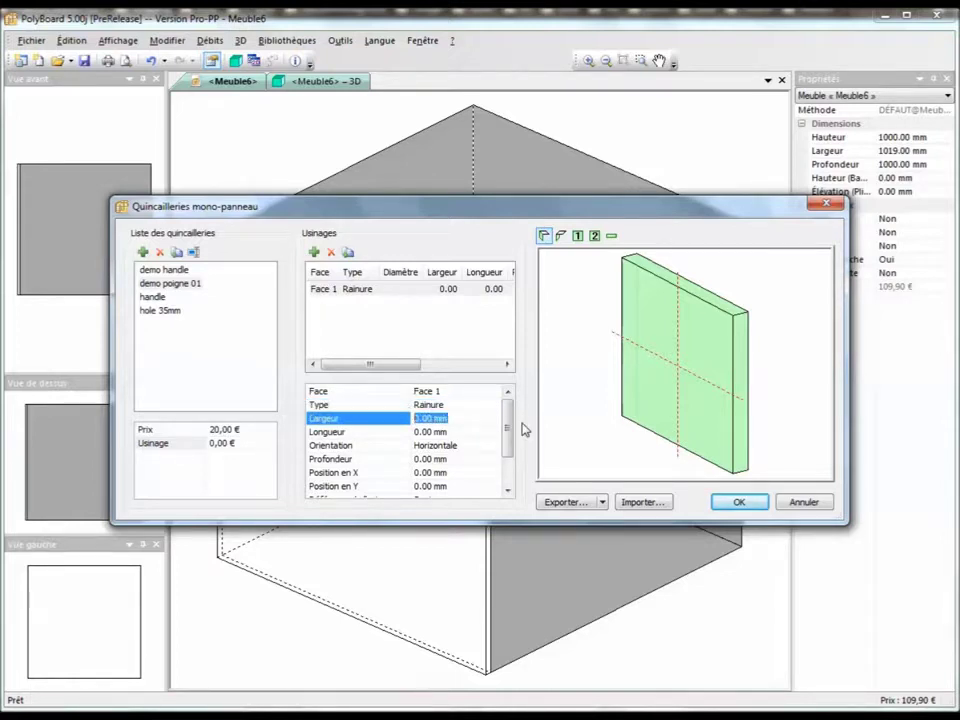
pyautogui.write('3')
pyautogui.write('30')
pyautogui.click(456, 435)
pyautogui.click(449, 432)
pyautogui.write('50')
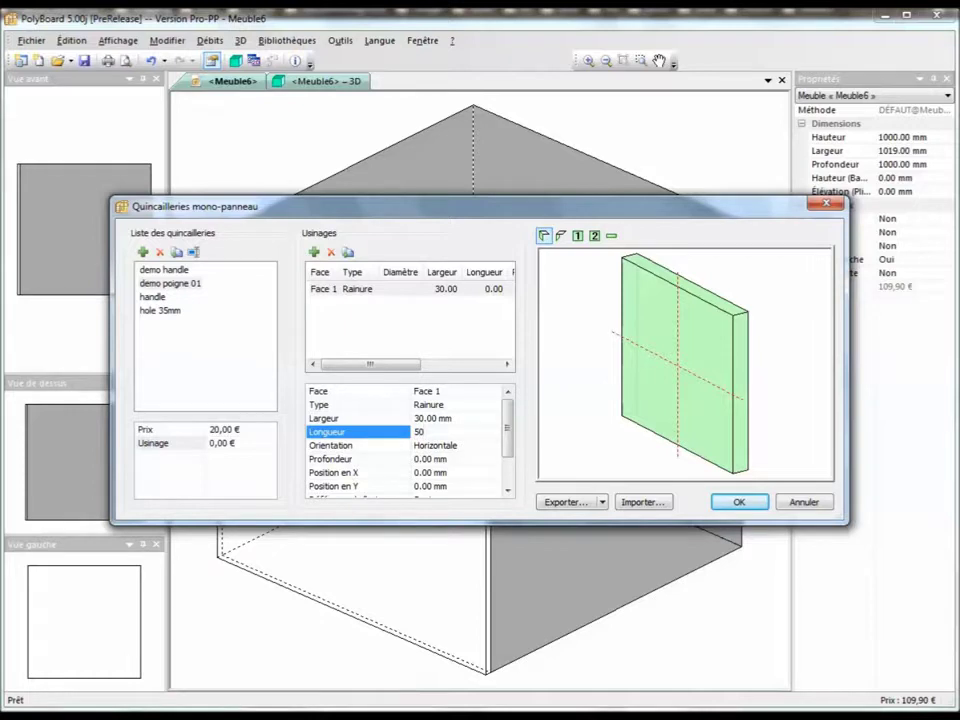
# Step: Set the groove's Profondeur to 40 mm and save the changes to the single-panel hardware library
pyautogui.click(480, 460)
pyautogui.click(480, 460)
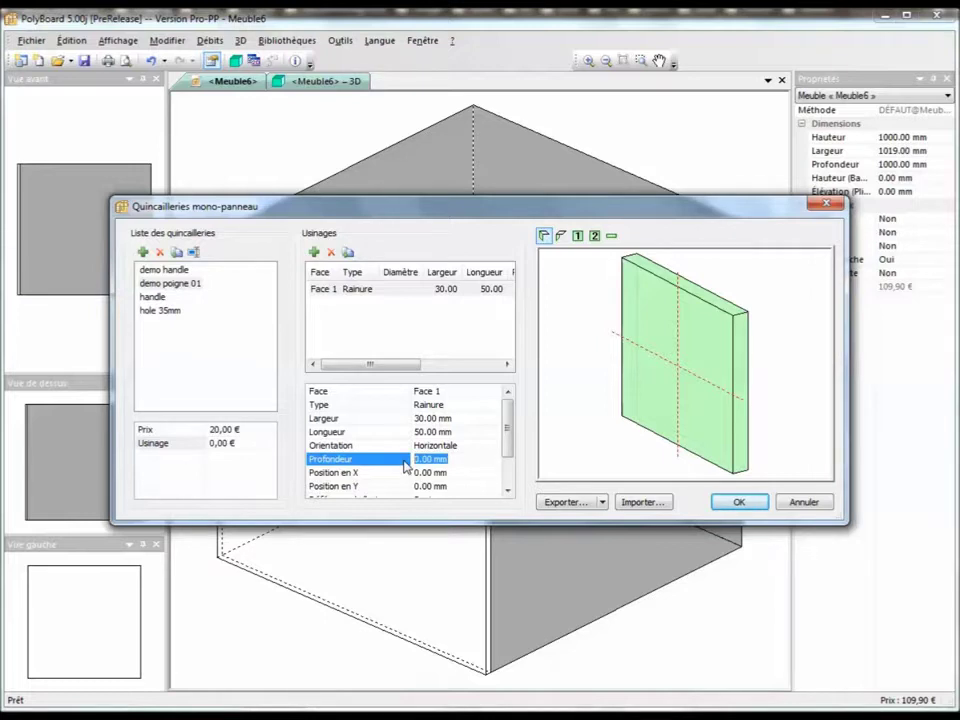
pyautogui.write('40')
pyautogui.press('Return')
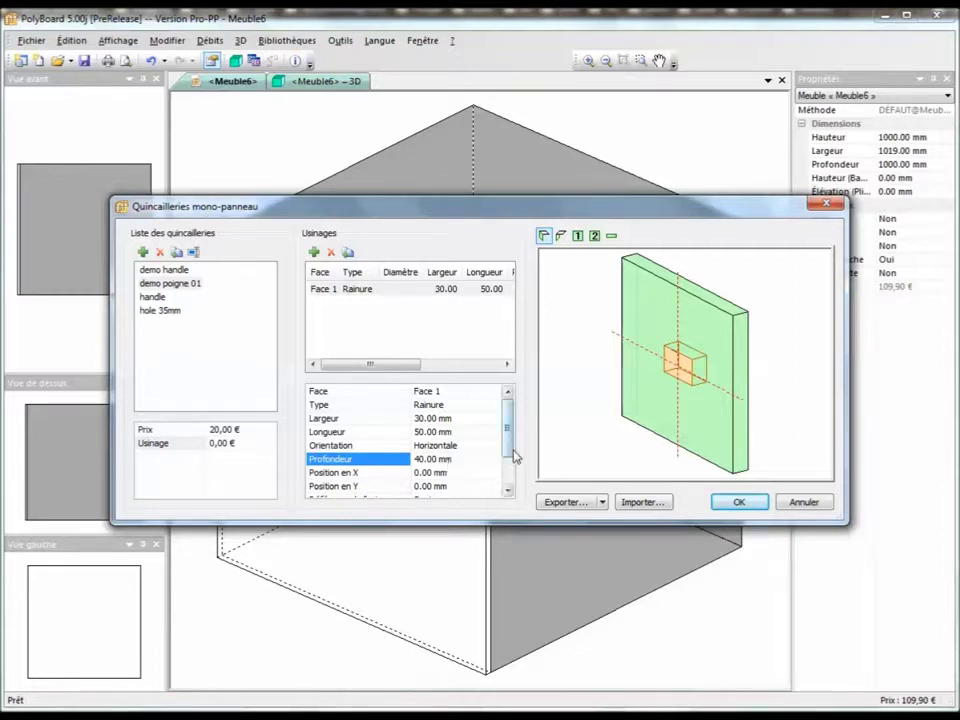
pyautogui.moveTo(510, 450); pyautogui.dragTo(508, 484)
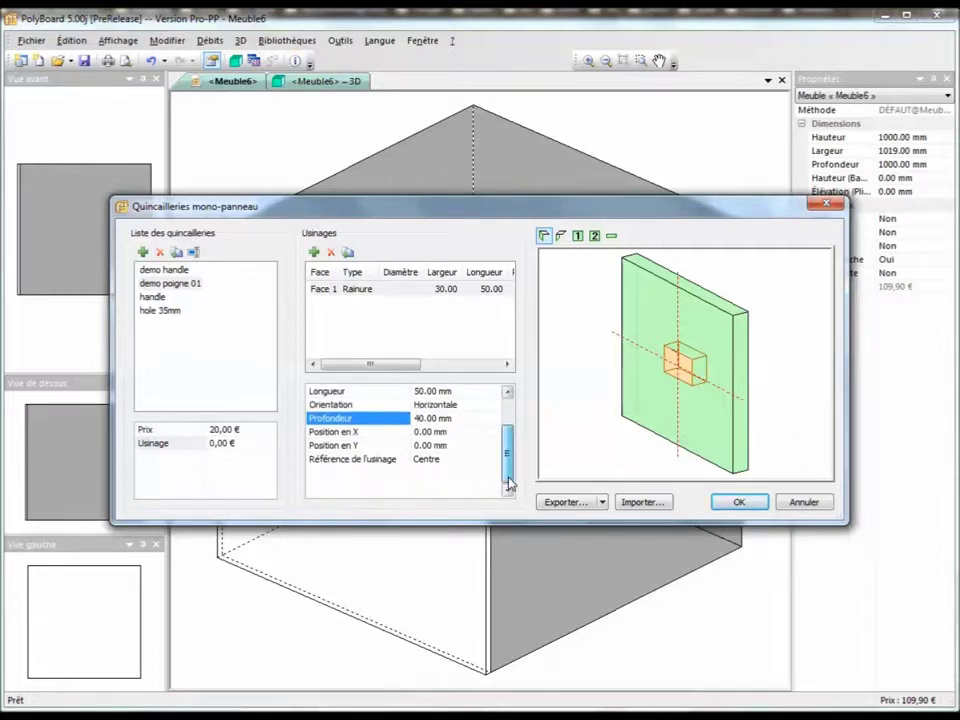
pyautogui.click(738, 502)
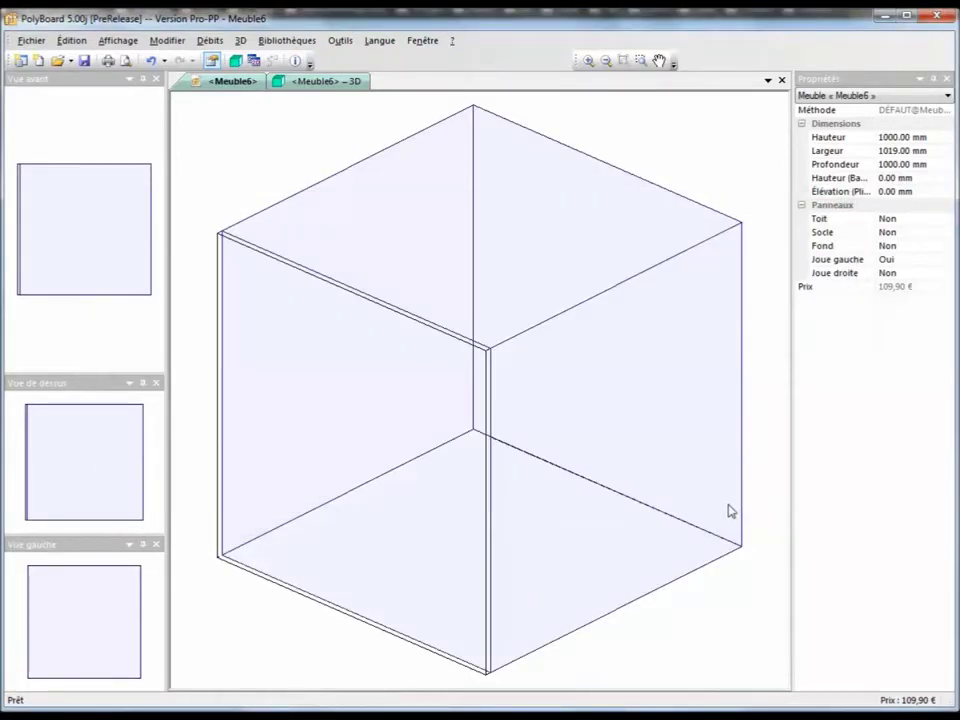
# Step: Add a single-panel hardware entry to the left side panel's structure and assign demo poigne 01 to it
pyautogui.click(492, 422)
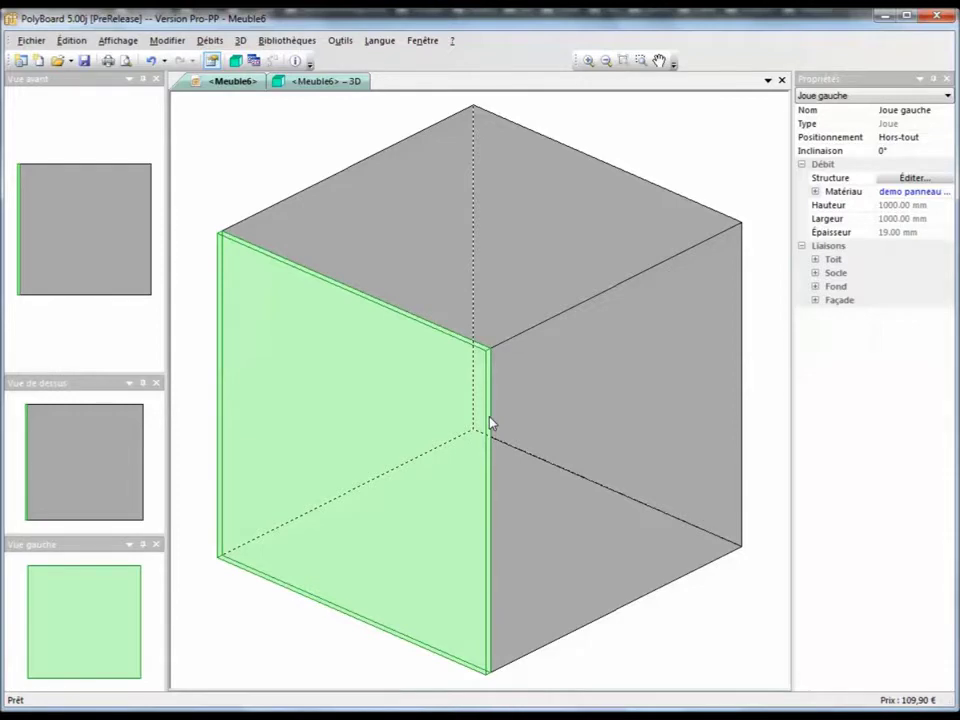
pyautogui.click(898, 180)
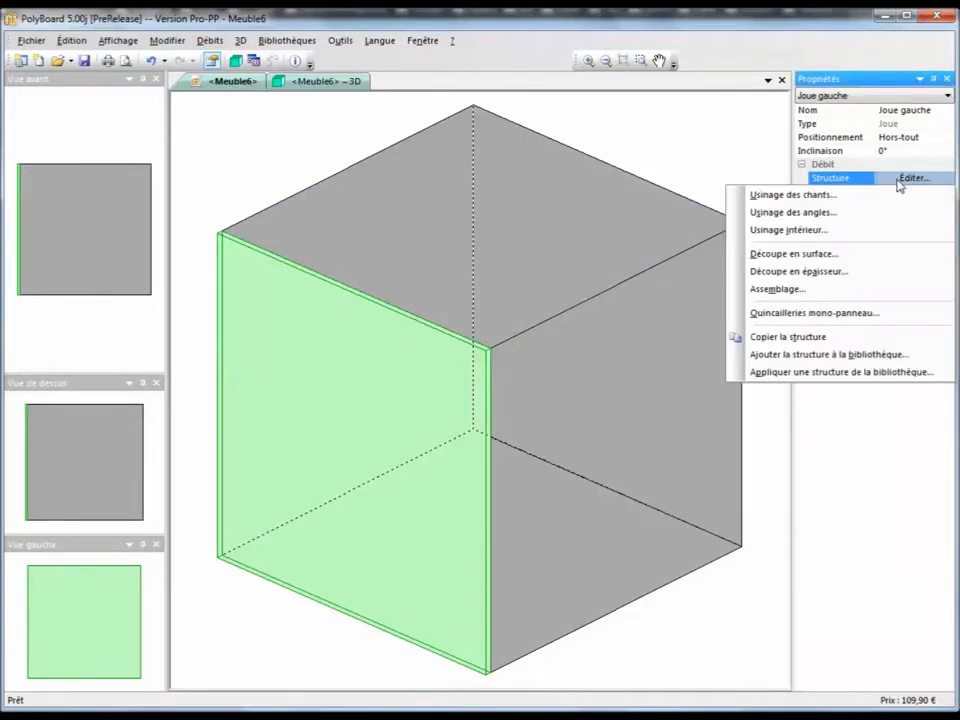
pyautogui.click(868, 314)
pyautogui.click(523, 255)
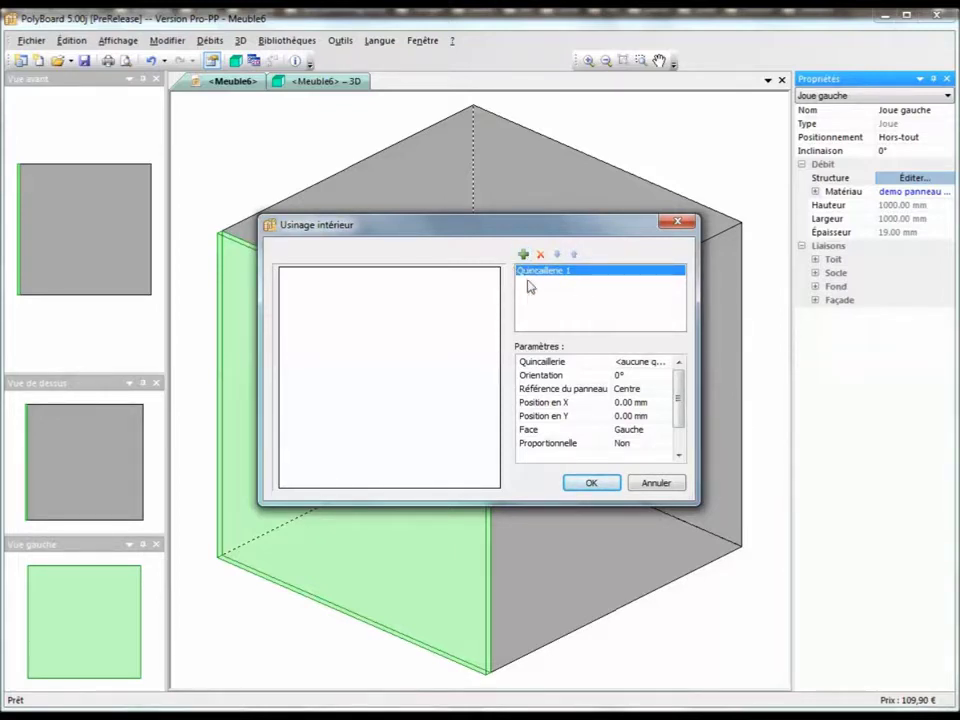
pyautogui.click(634, 362)
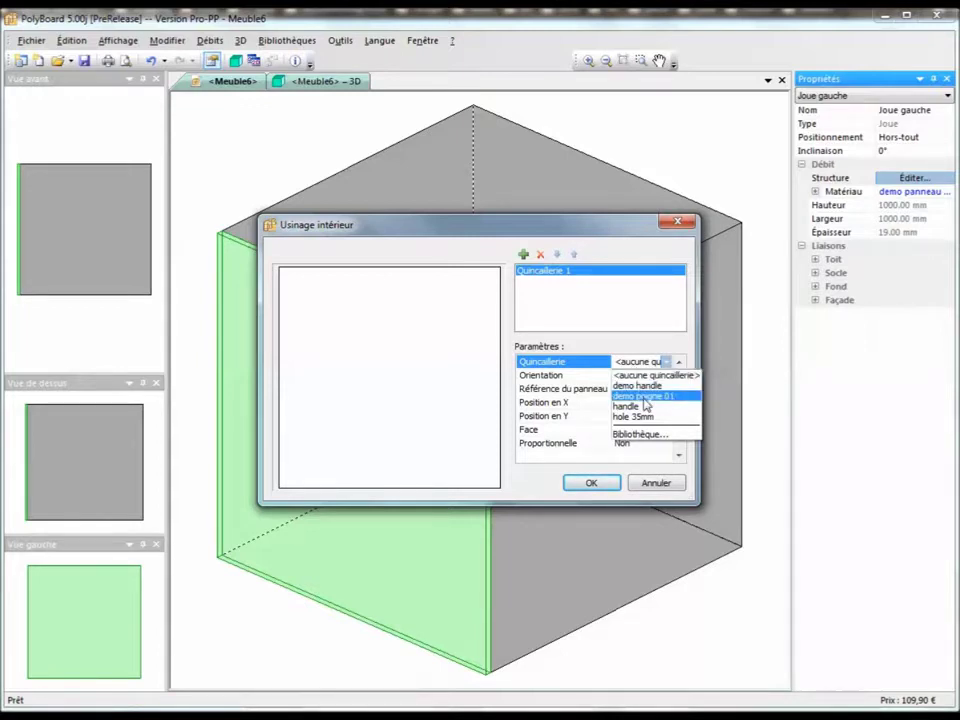
pyautogui.click(643, 397)
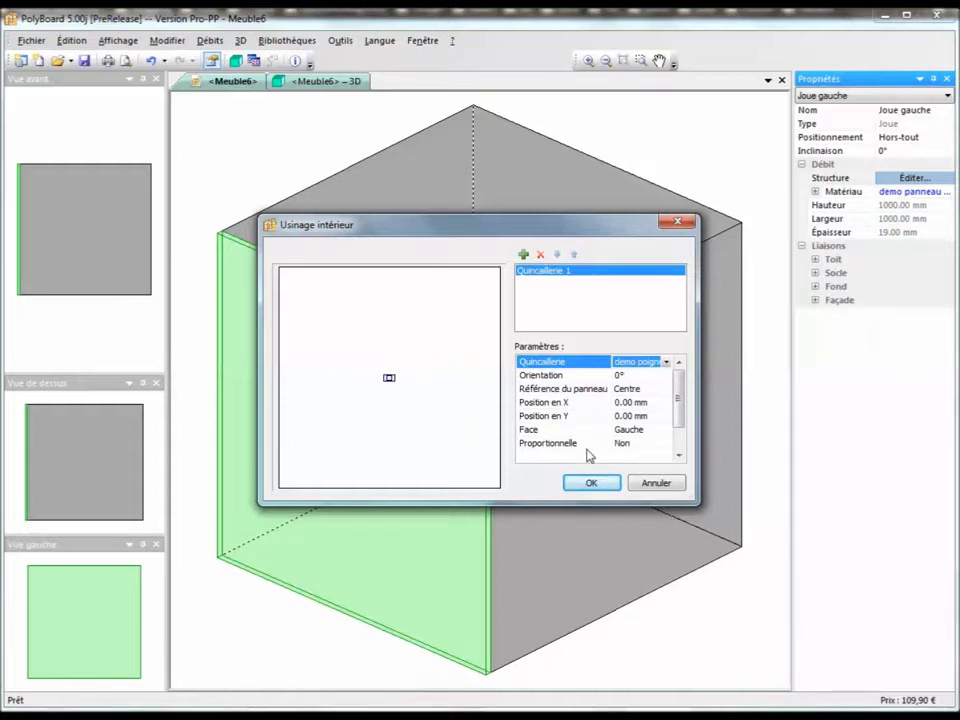
# Step: Reference the handle hardware to the middle of the panel's right edge, set its Position en X to -100 mm, and apply
pyautogui.click(630, 390)
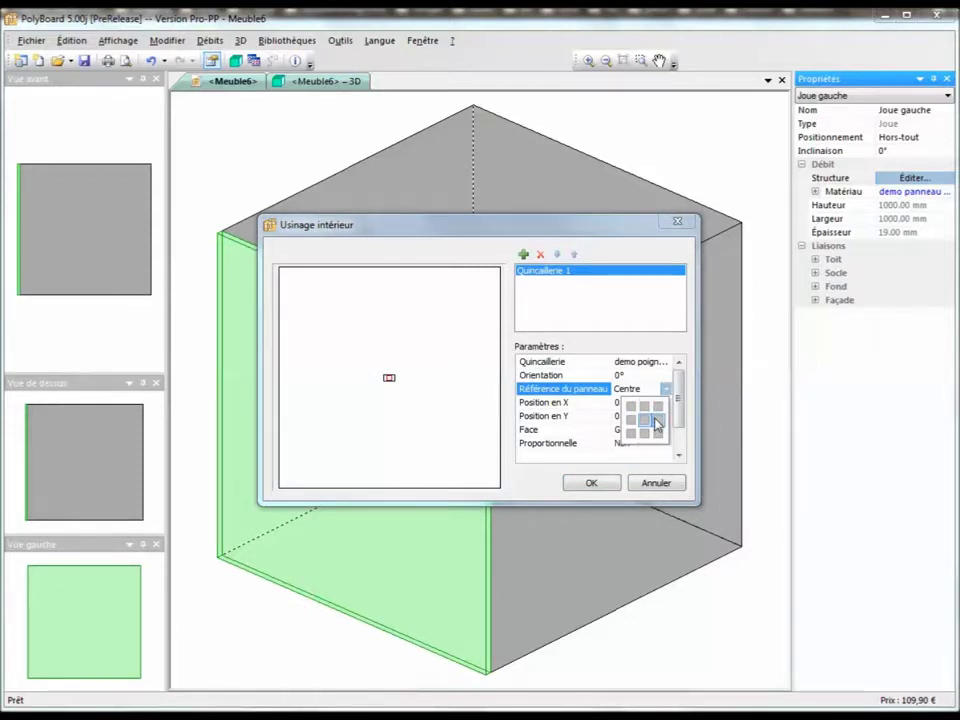
pyautogui.click(655, 421)
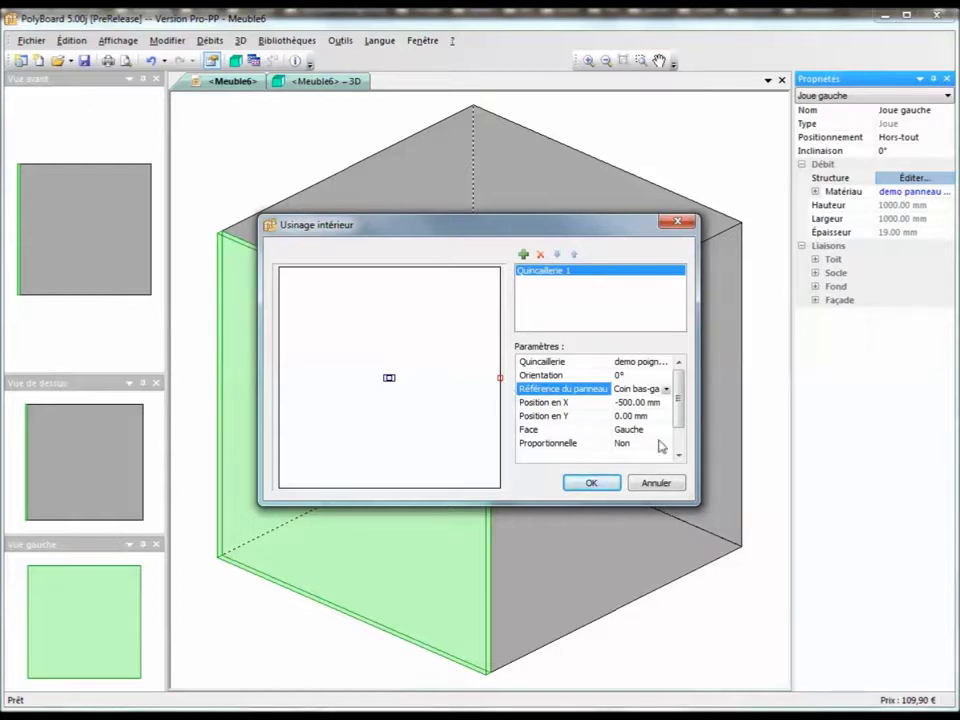
pyautogui.click(663, 403)
pyautogui.moveTo(663, 403); pyautogui.dragTo(613, 402)
pyautogui.write('-100')
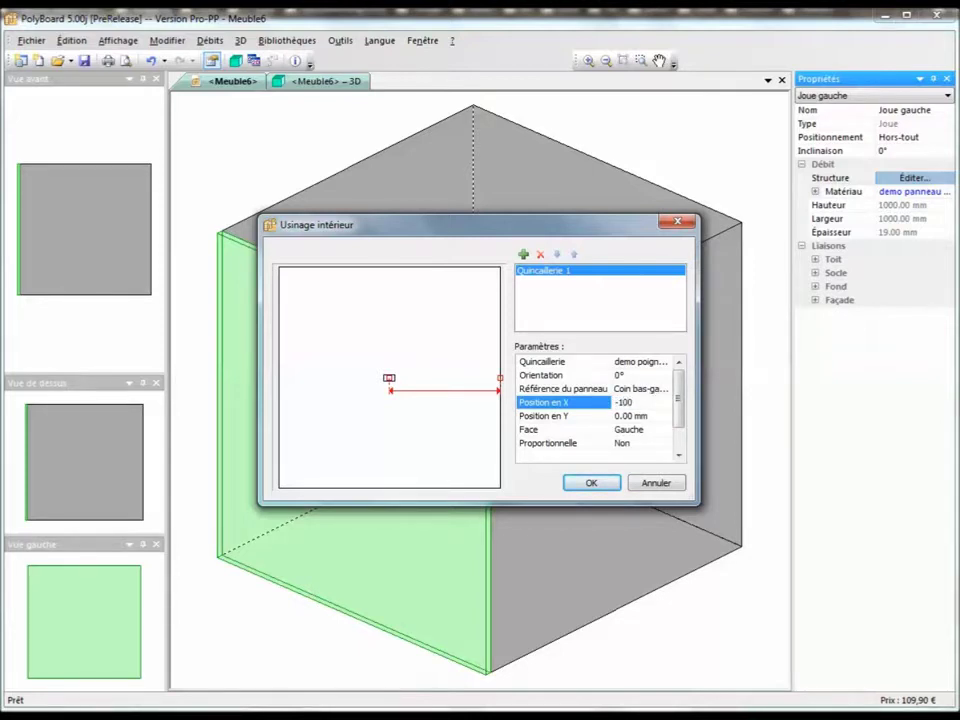
pyautogui.press('Return')
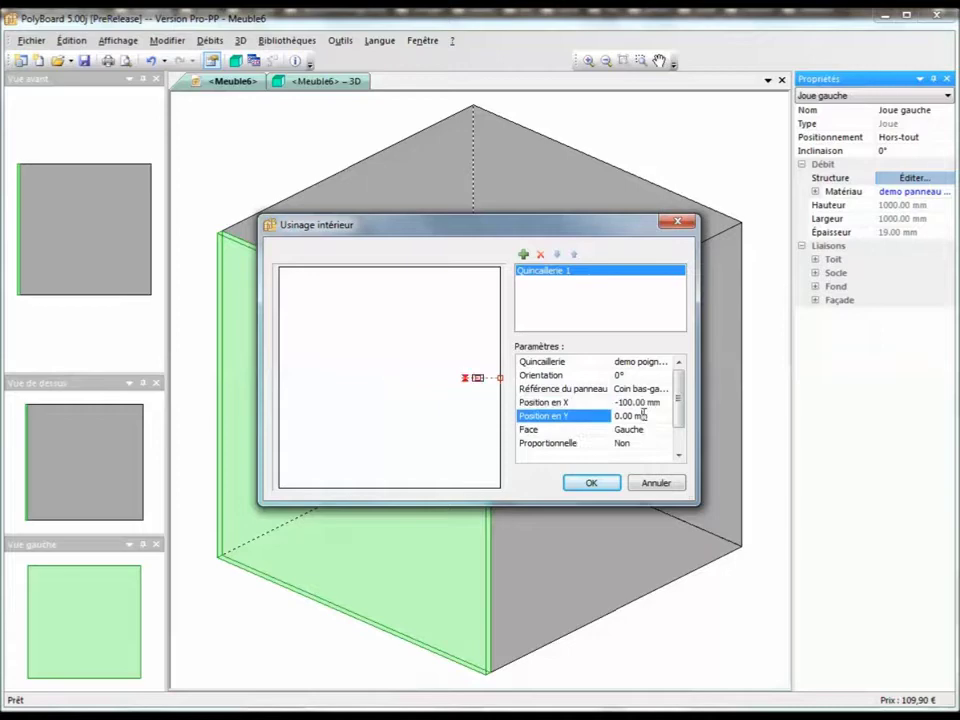
pyautogui.click(613, 485)
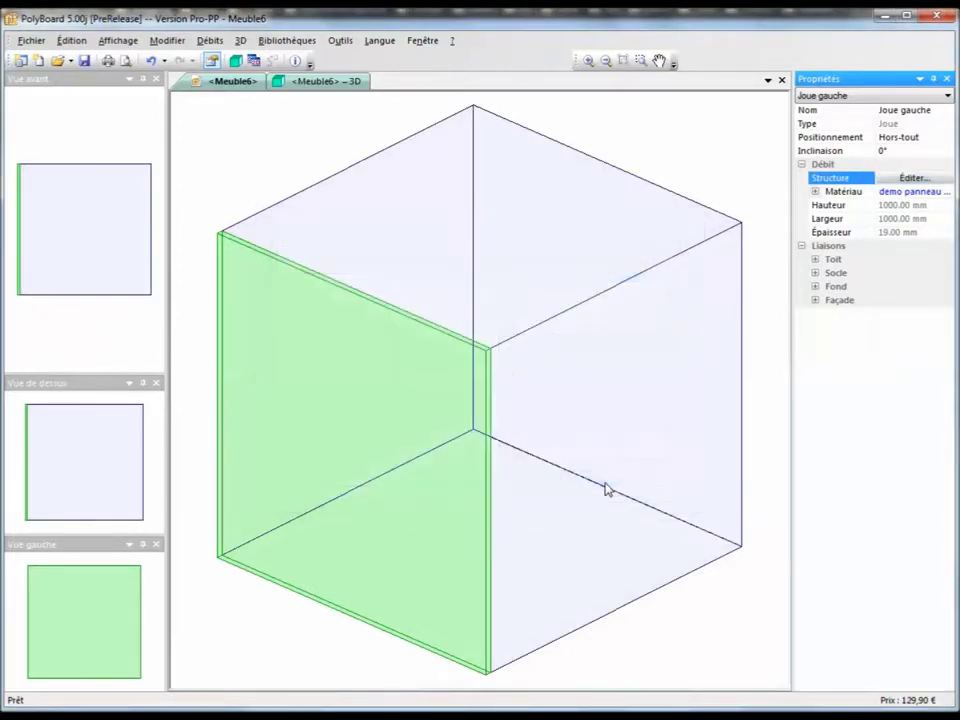
# Step: Inspect the handle cutout in the left side panel in the 3D view, and return to the cabinet drawing
pyautogui.click(330, 81)
pyautogui.moveTo(502, 487); pyautogui.dragTo(557, 420)
pyautogui.scroll(5, 557, 420)
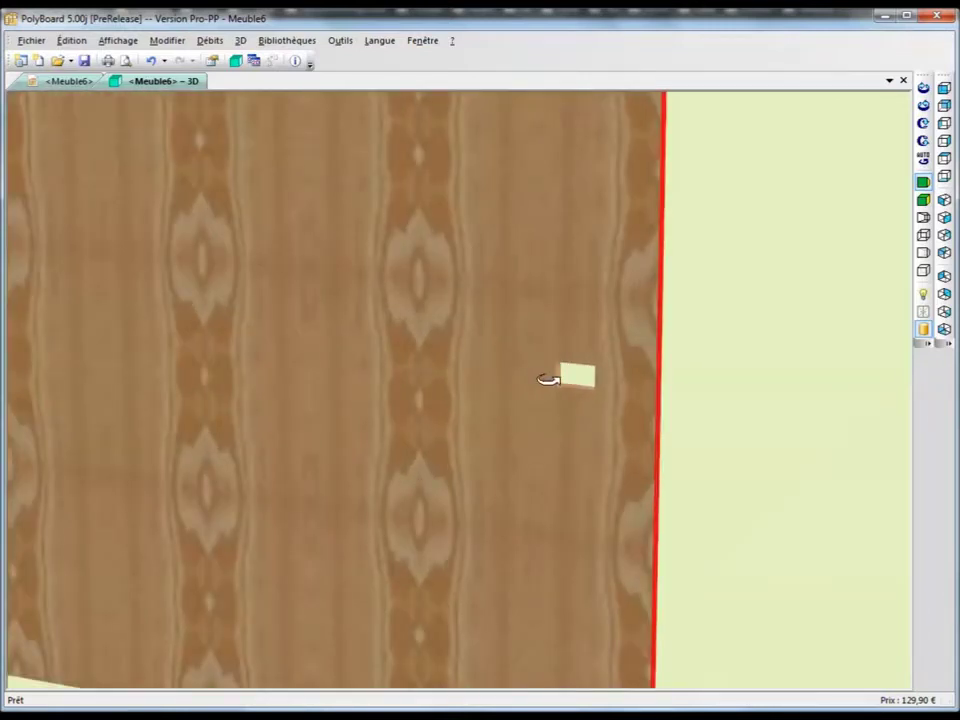
pyautogui.scroll(-6, 579, 429)
pyautogui.moveTo(534, 453); pyautogui.dragTo(555, 458)
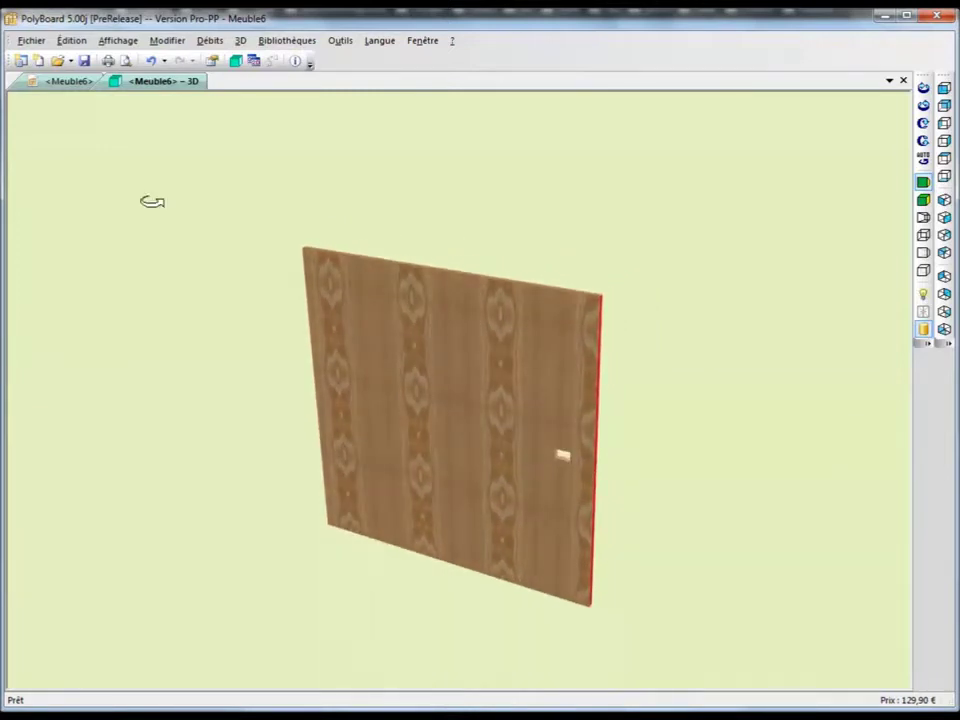
pyautogui.click(66, 81)
# Step: Add a base panel to the cabinet by setting Socle to Oui
pyautogui.click(697, 138)
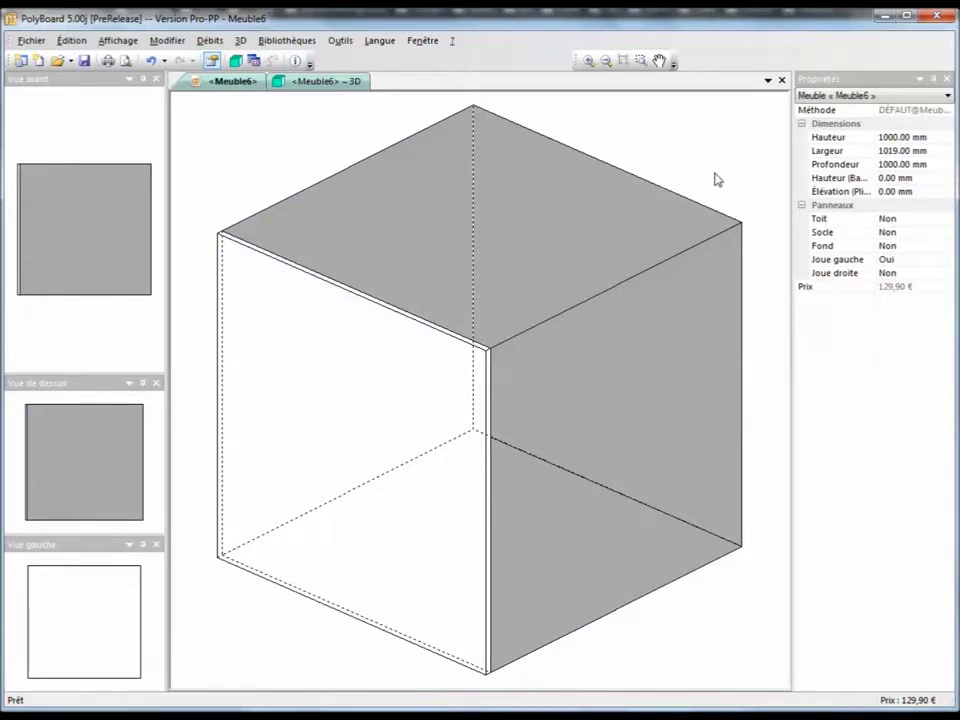
pyautogui.click(904, 234)
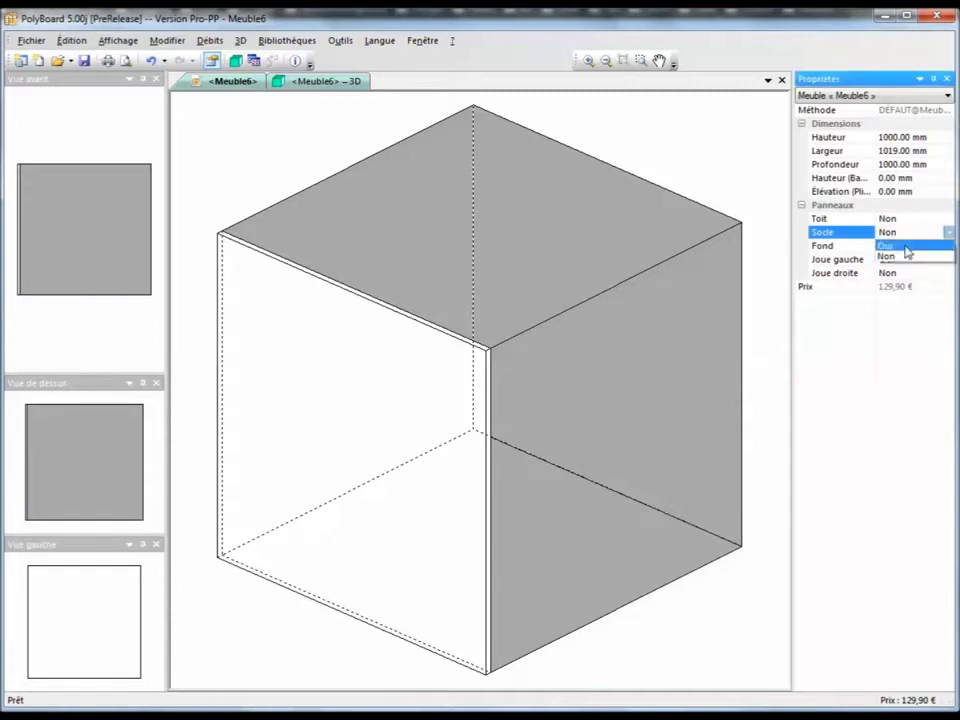
pyautogui.click(906, 247)
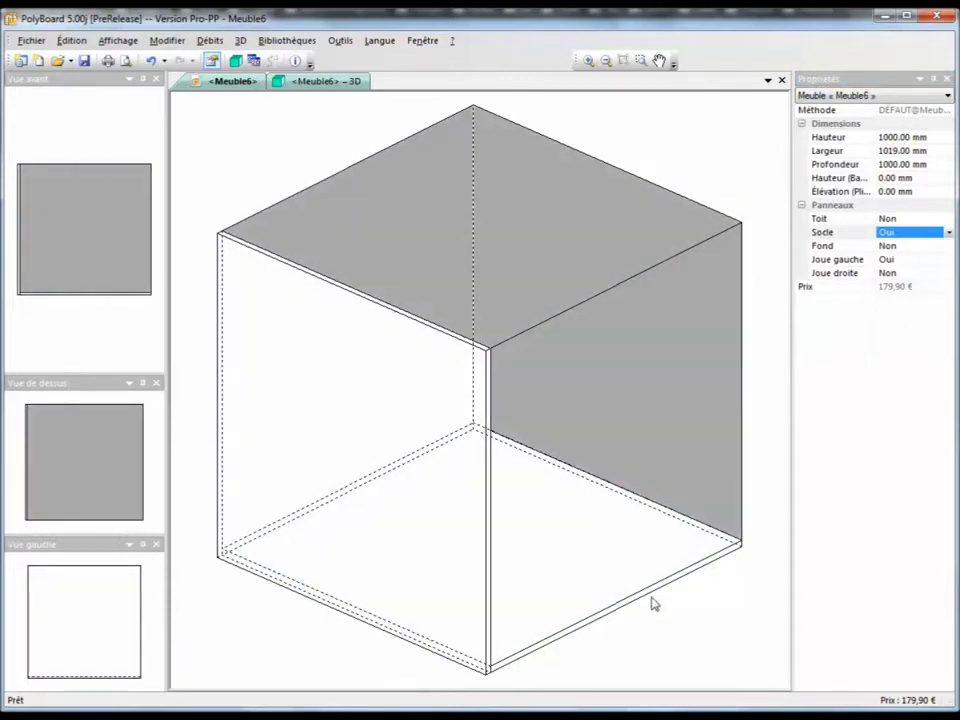
# Step: Apply the demo chant edging to the front (Façade) edge of the base panel
pyautogui.click(655, 598)
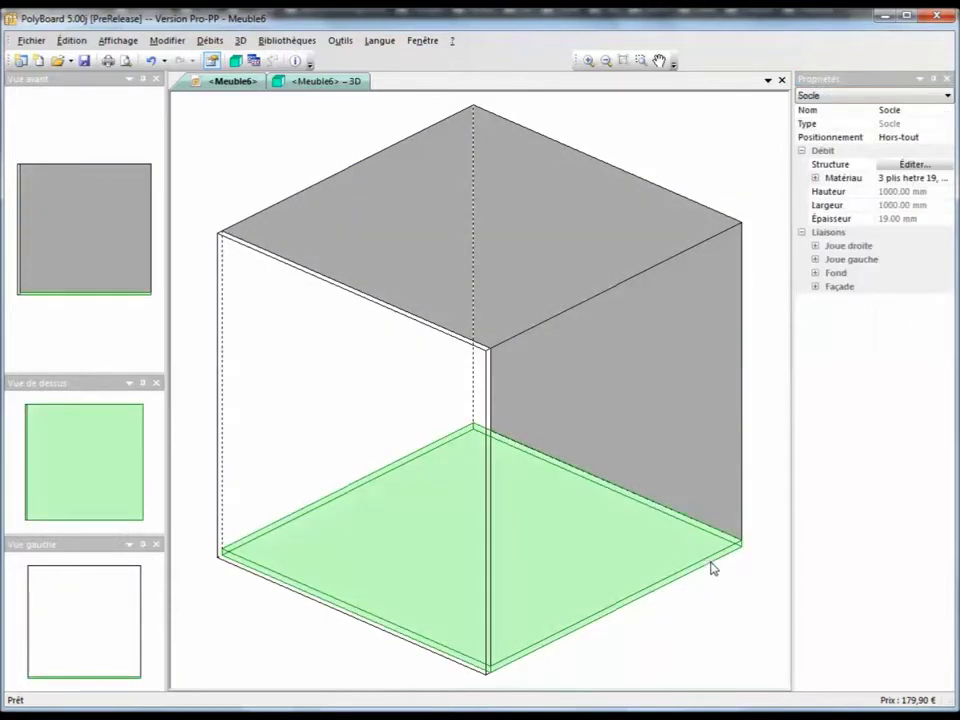
pyautogui.click(816, 287)
pyautogui.click(910, 327)
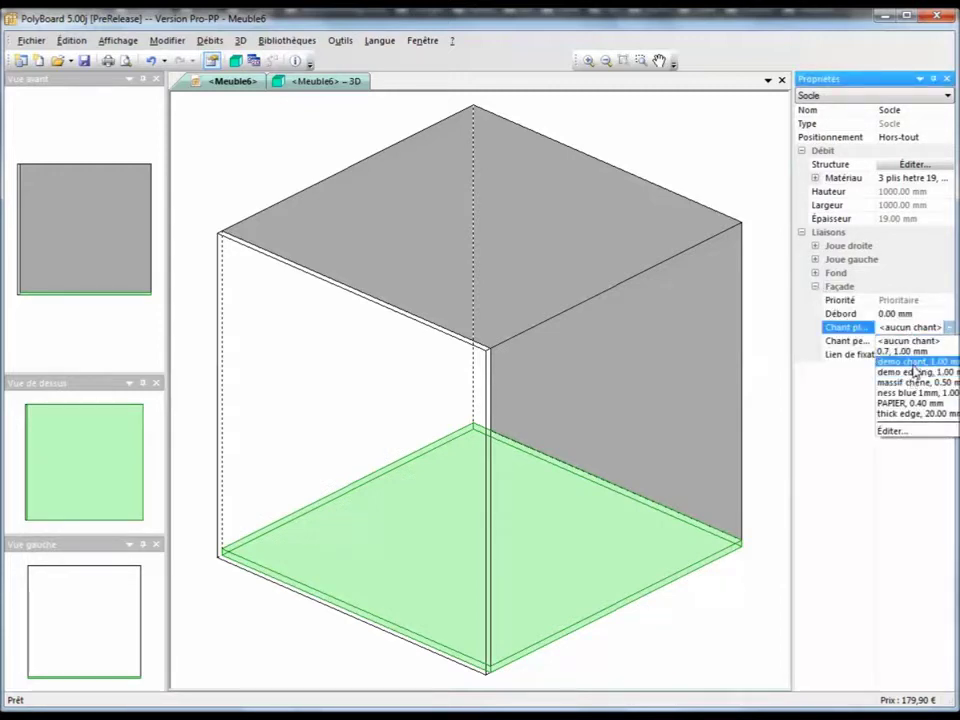
pyautogui.click(913, 362)
pyautogui.click(777, 300)
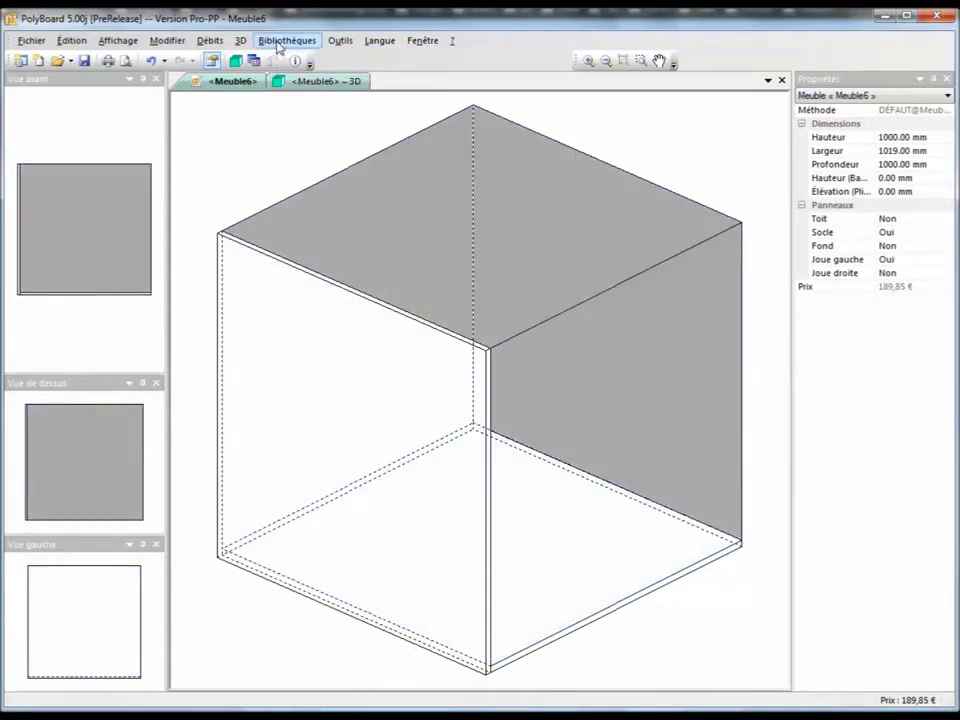
# Step: Examine the Exentrique fitting and its machining in the Quincailleries library, and close the library
pyautogui.click(280, 42)
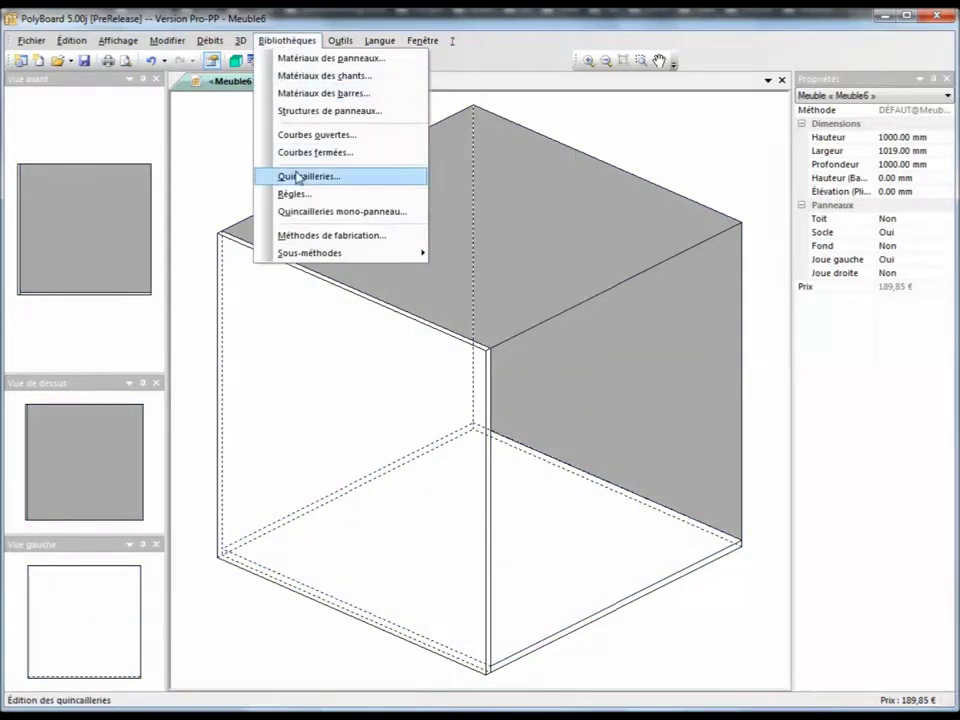
pyautogui.click(287, 177)
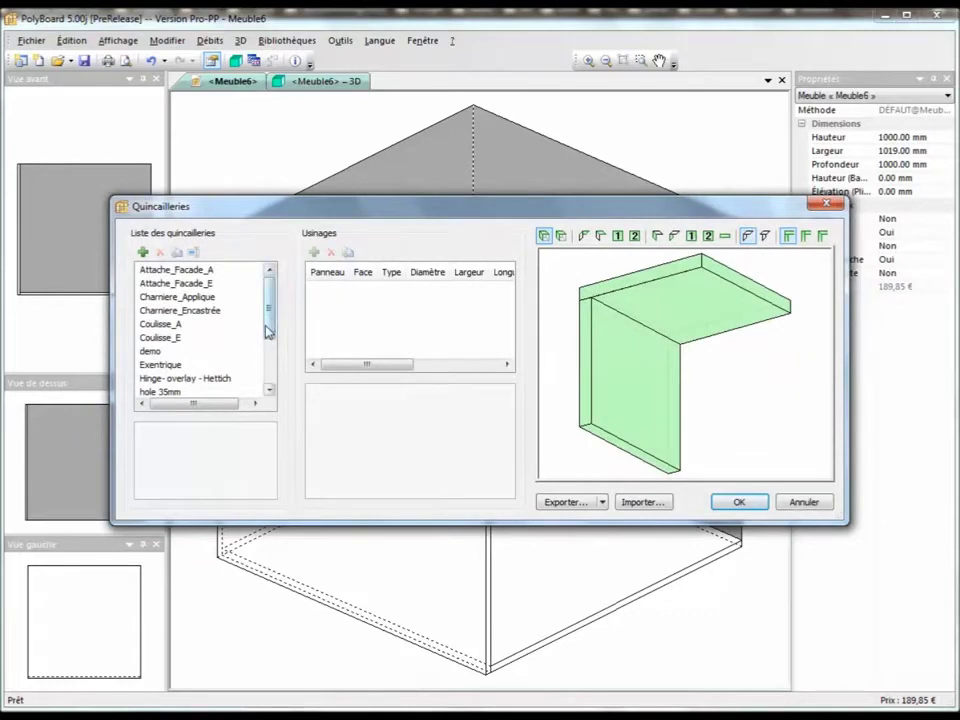
pyautogui.scroll(-2, 206, 343)
pyautogui.click(165, 324)
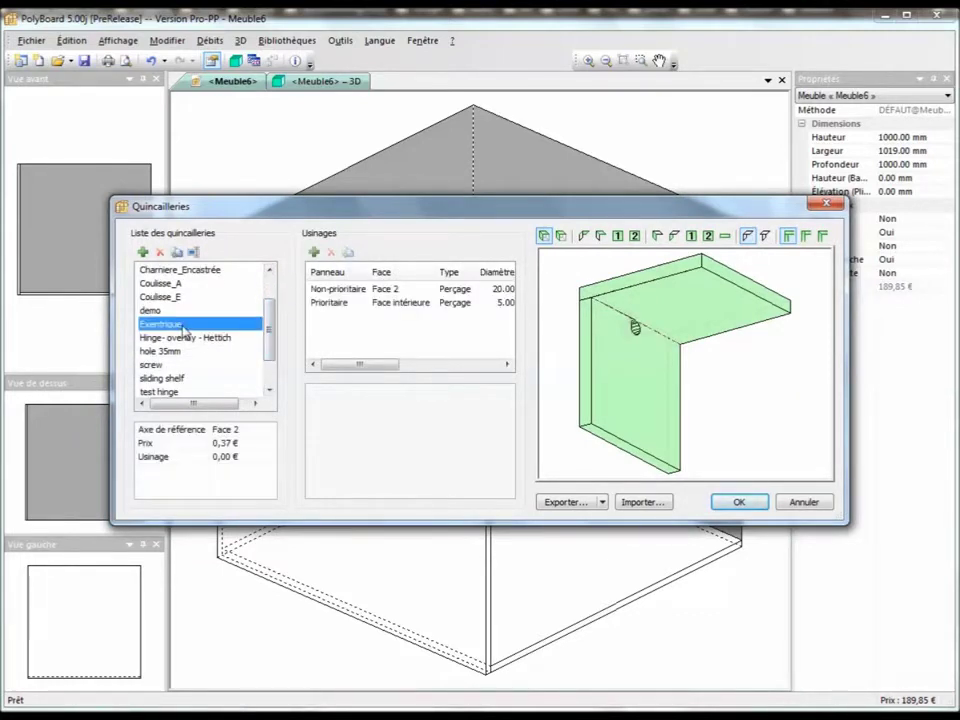
pyautogui.click(740, 502)
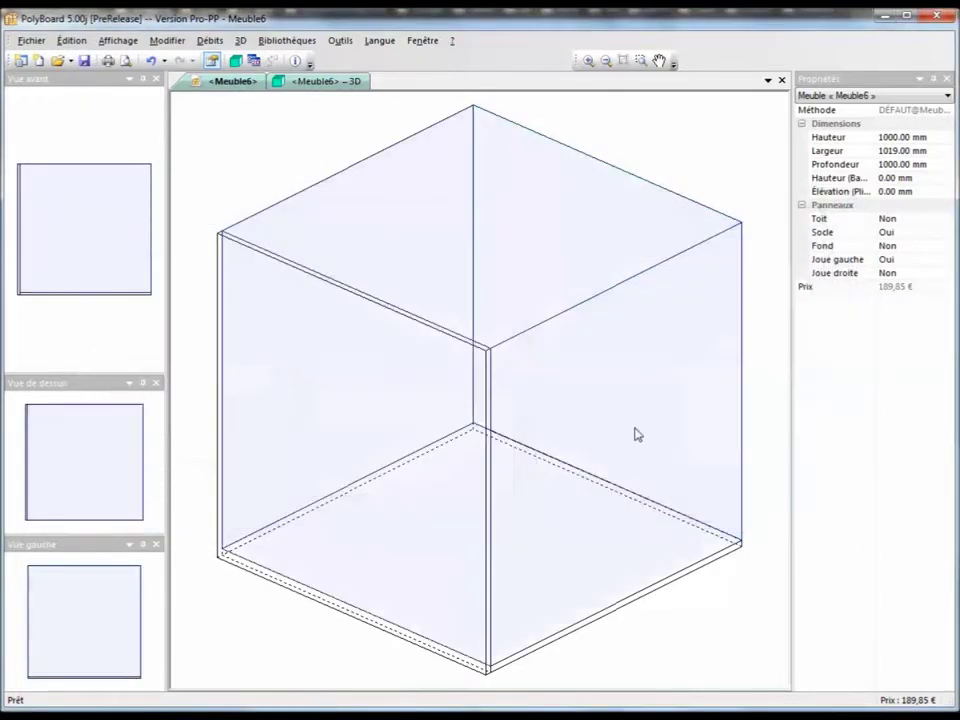
# Step: Add a fixing link between the base panel and the left side panel using the Exentrique hardware
pyautogui.click(677, 580)
pyautogui.click(677, 580)
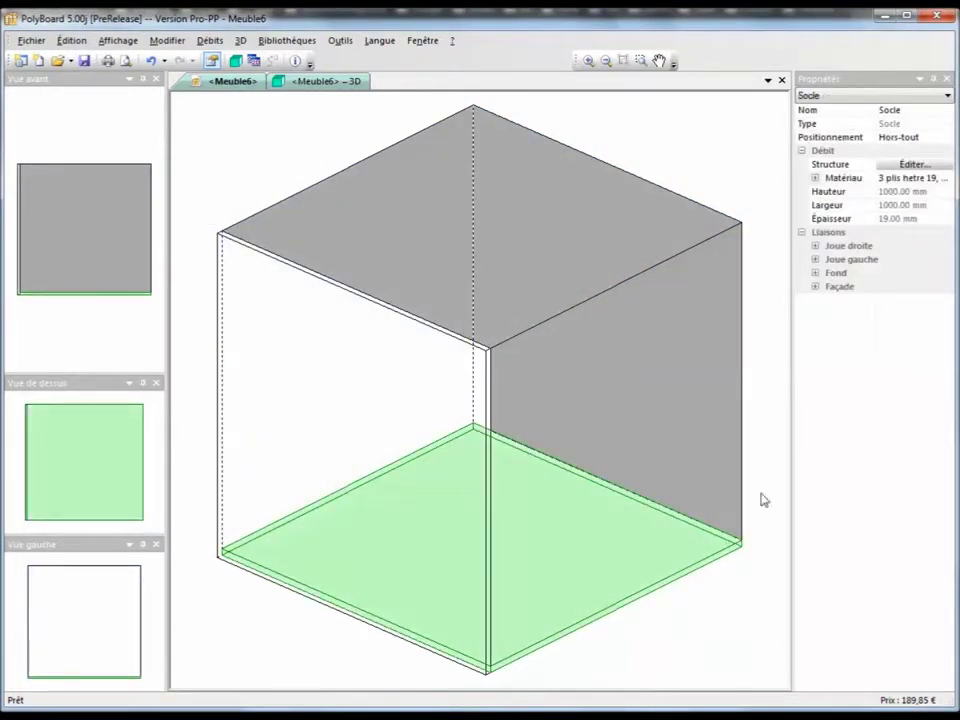
pyautogui.click(815, 259)
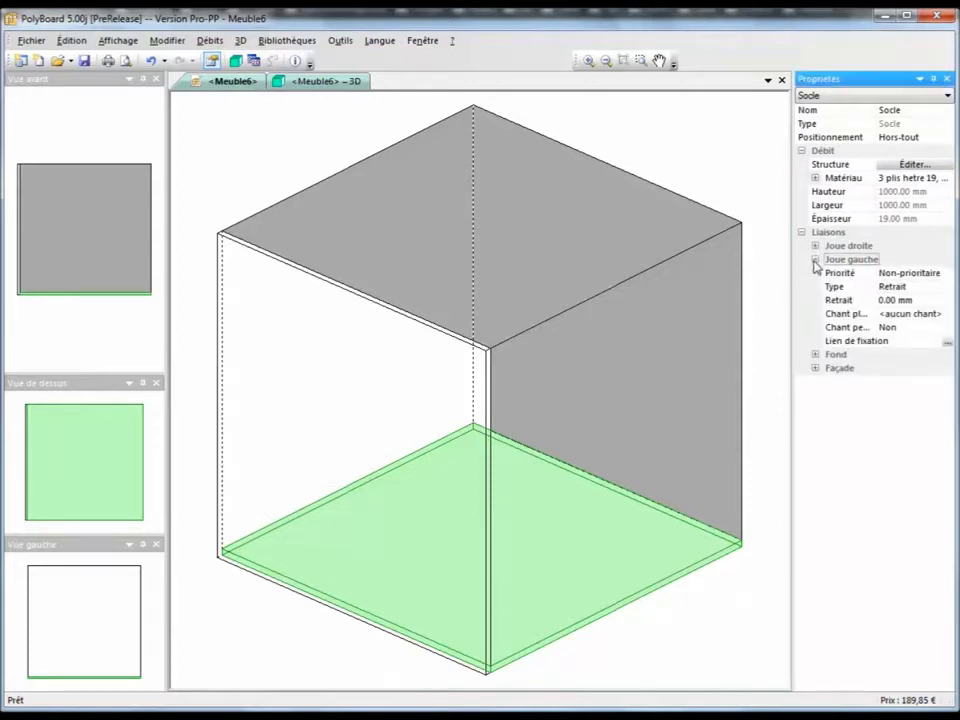
pyautogui.click(946, 342)
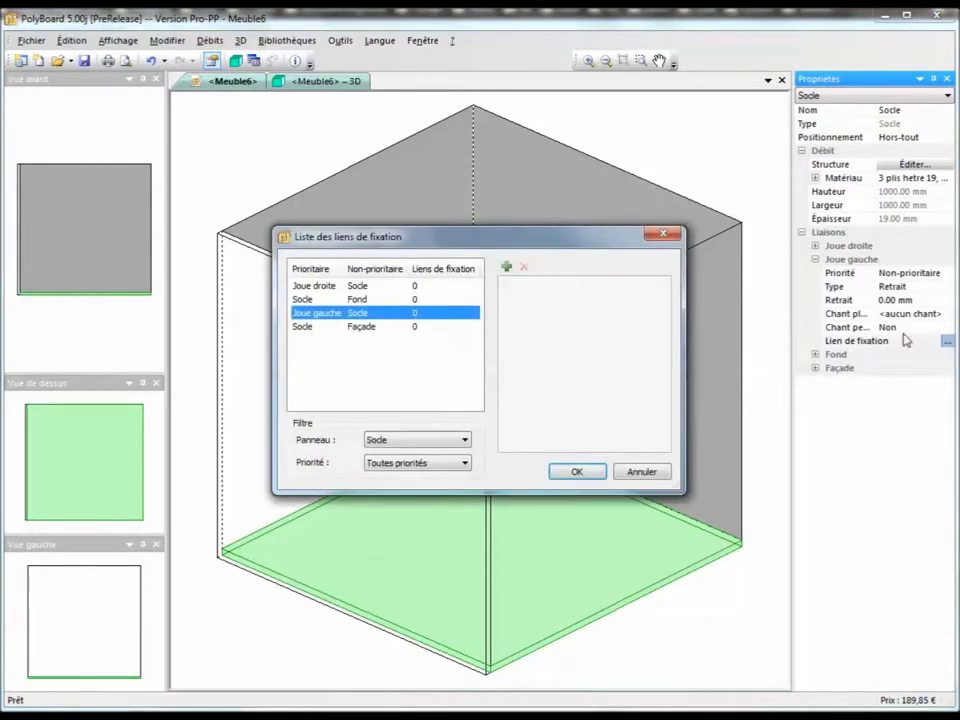
pyautogui.click(507, 268)
pyautogui.click(632, 300)
pyautogui.click(632, 300)
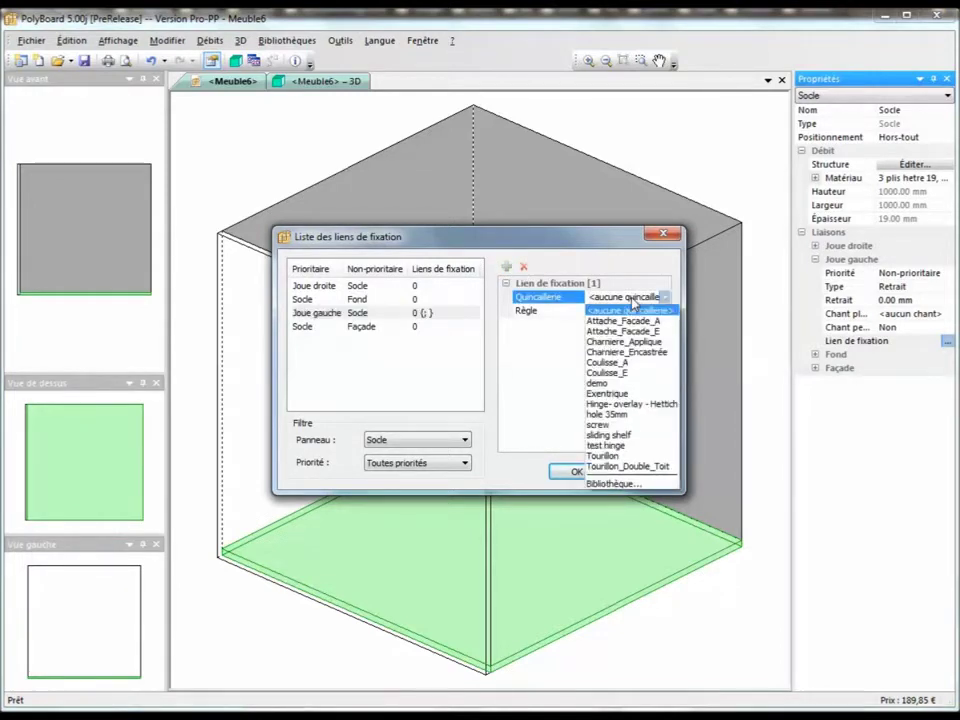
pyautogui.click(630, 394)
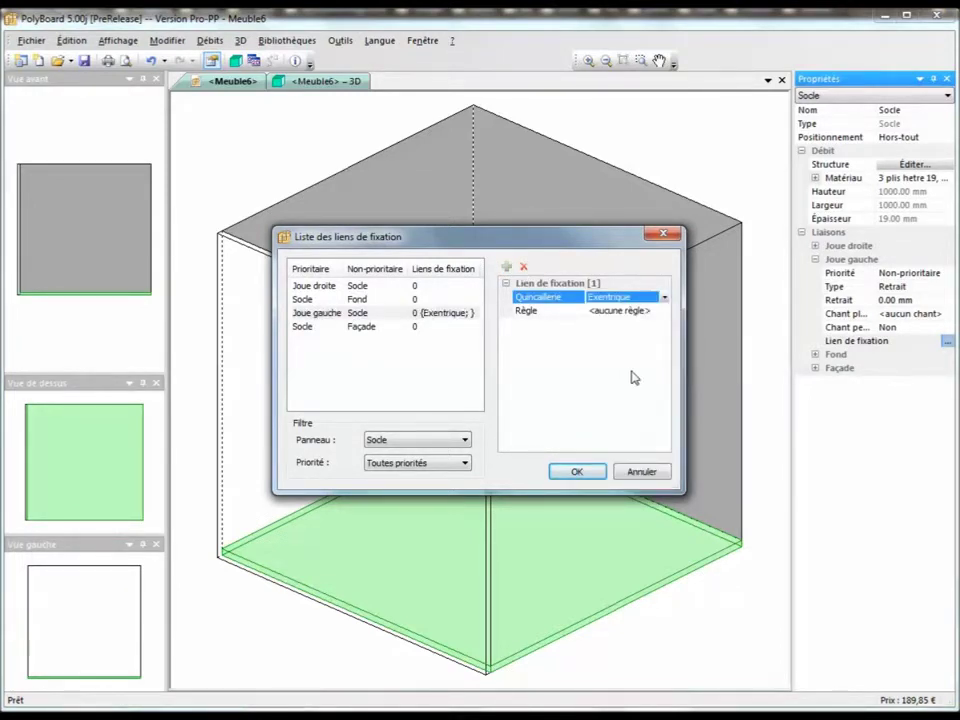
# Step: Set the Règle of the Exentrique fixing link to 20-20/200
pyautogui.click(635, 313)
pyautogui.click(635, 313)
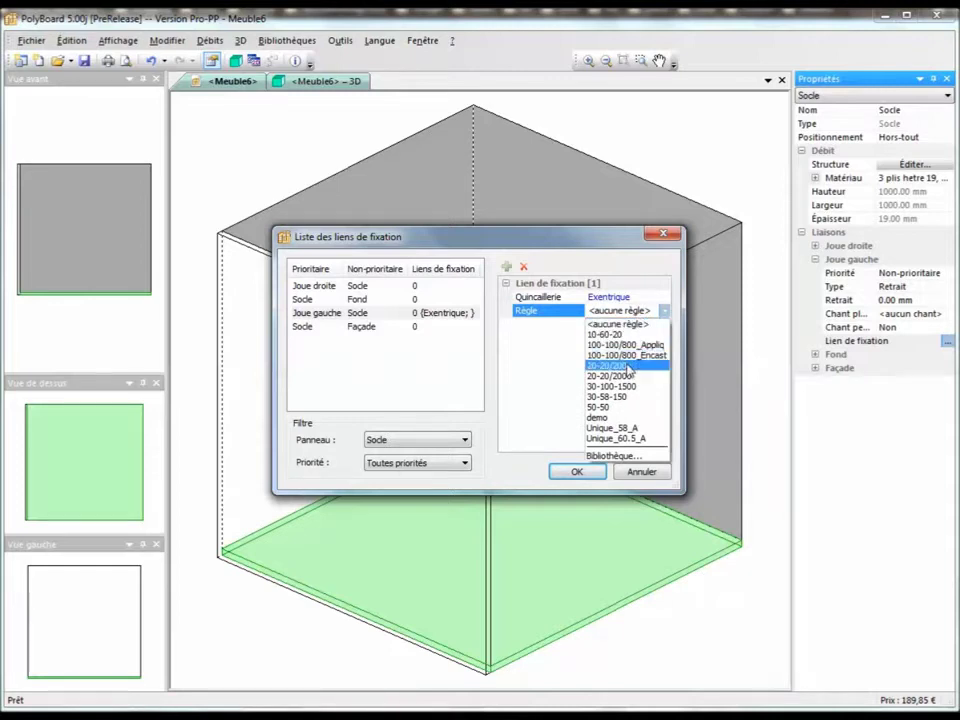
pyautogui.click(627, 366)
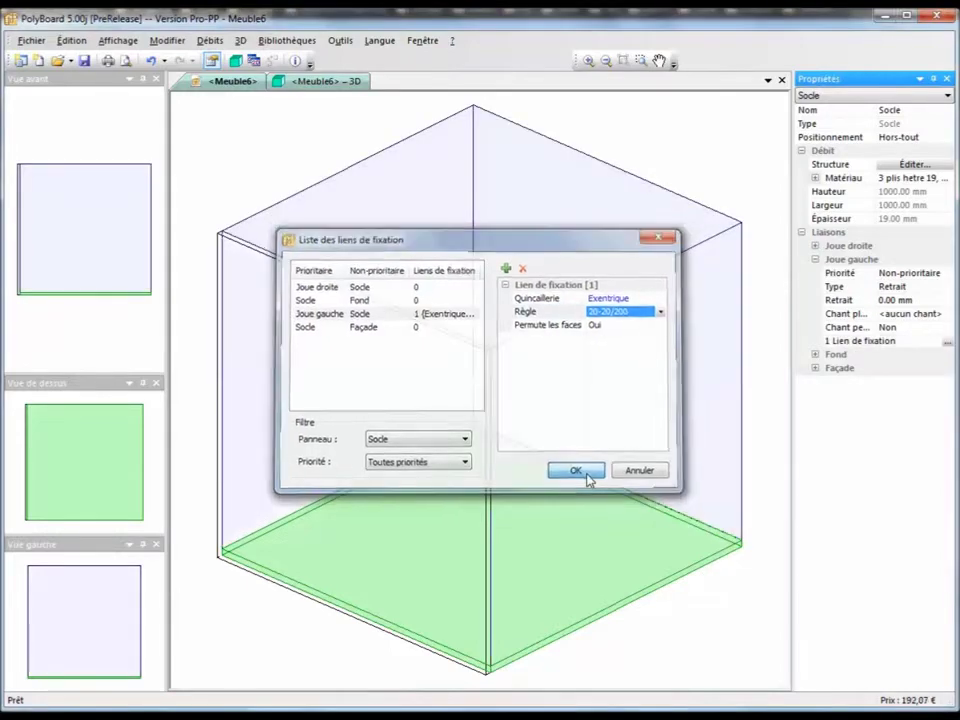
# Step: Apply the Exentrique fixing link and examine its drill holes along the base and left side panel joint in the 3D view
pyautogui.click(578, 473)
pyautogui.click(328, 81)
pyautogui.moveTo(466, 251); pyautogui.dragTo(324, 448)
pyautogui.scroll(5, 430, 530)
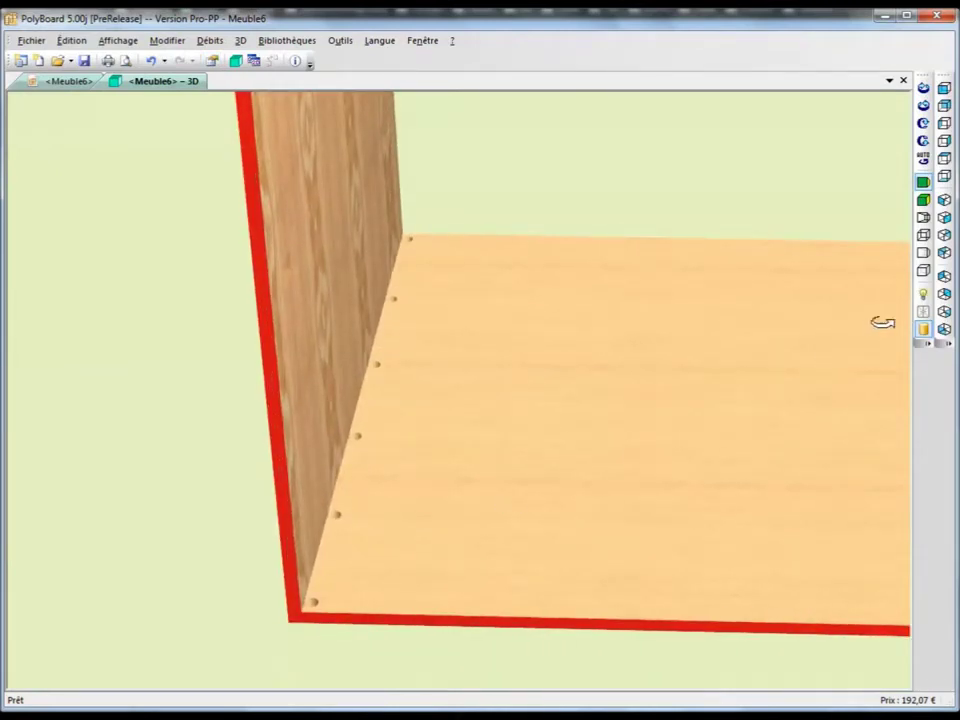
# Step: Display the 3D cabinet in wireframe, examine the Exentrique fittings along the left joint, and return to the cabinet's design view
pyautogui.click(923, 252)
pyautogui.moveTo(480, 459); pyautogui.dragTo(573, 479)
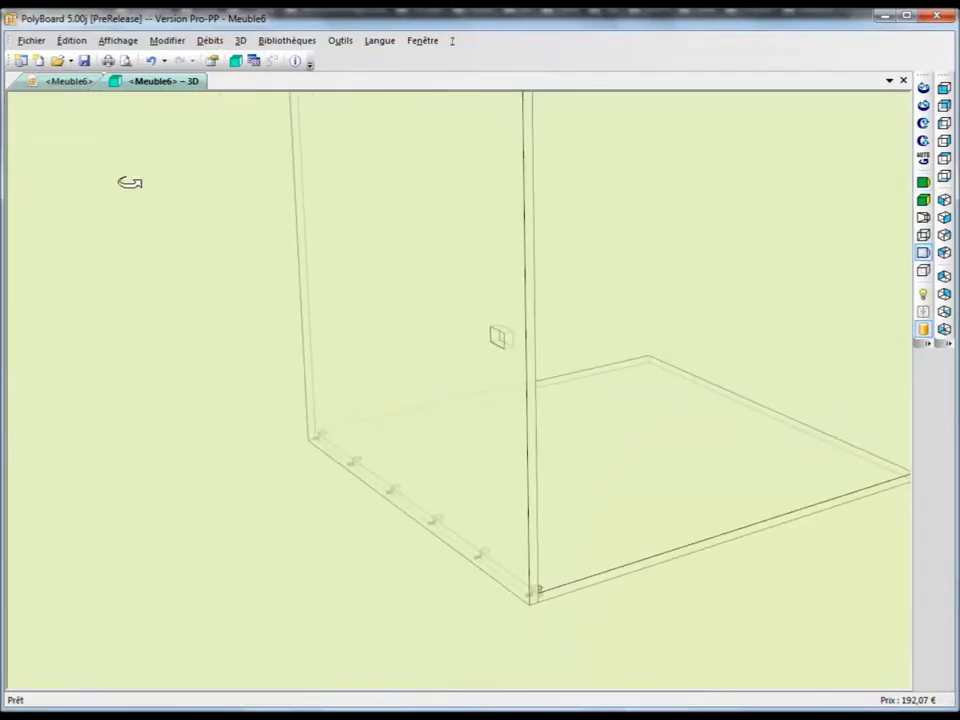
pyautogui.click(70, 81)
pyautogui.click(707, 164)
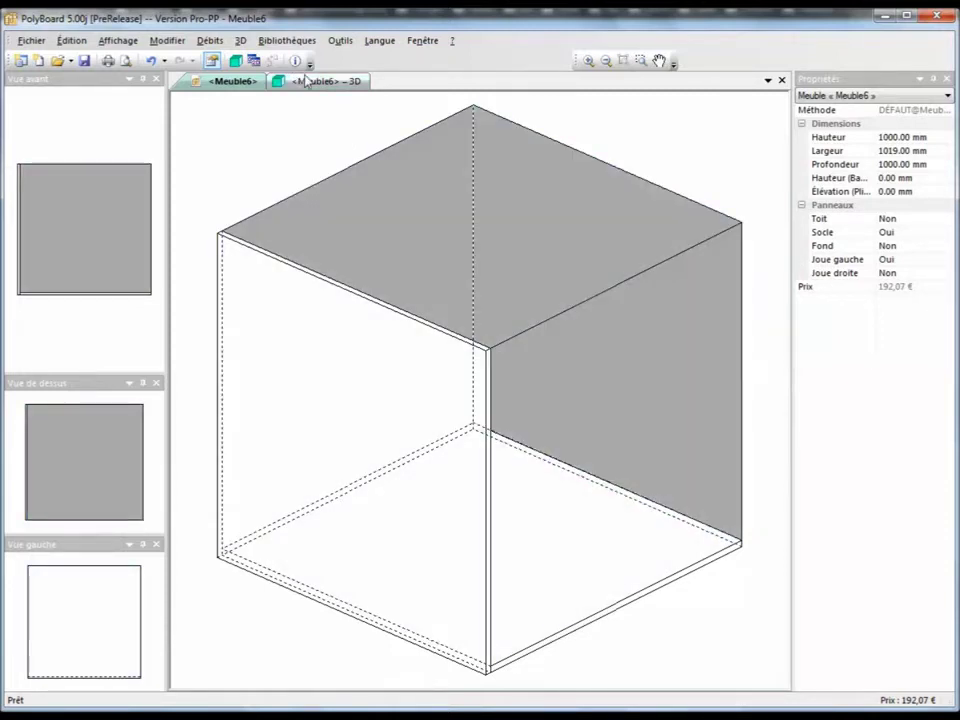
pyautogui.click(325, 81)
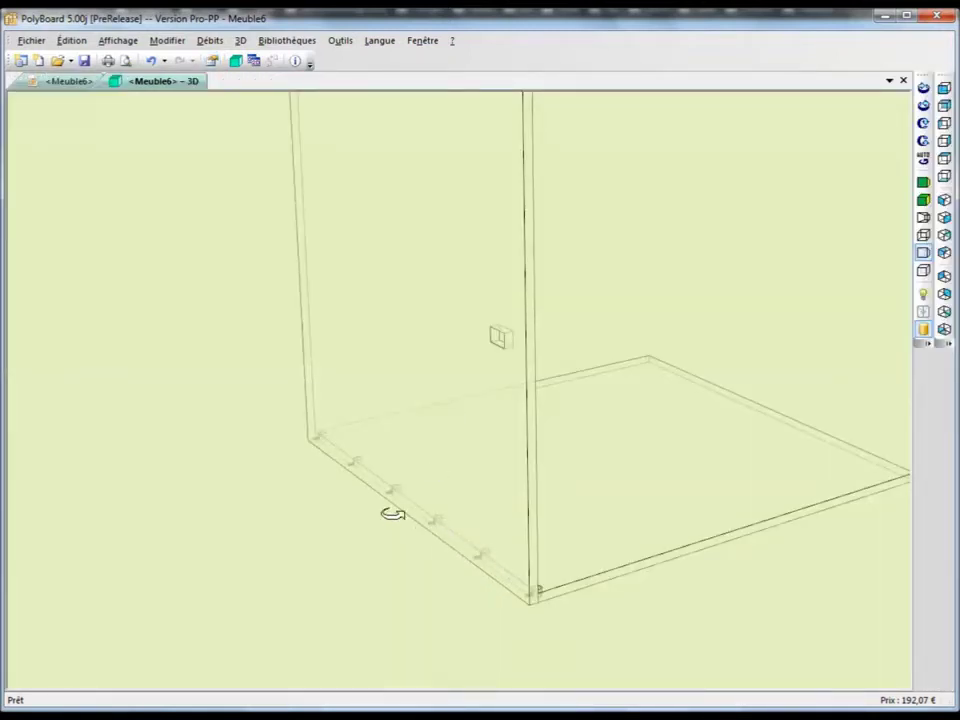
pyautogui.click(58, 82)
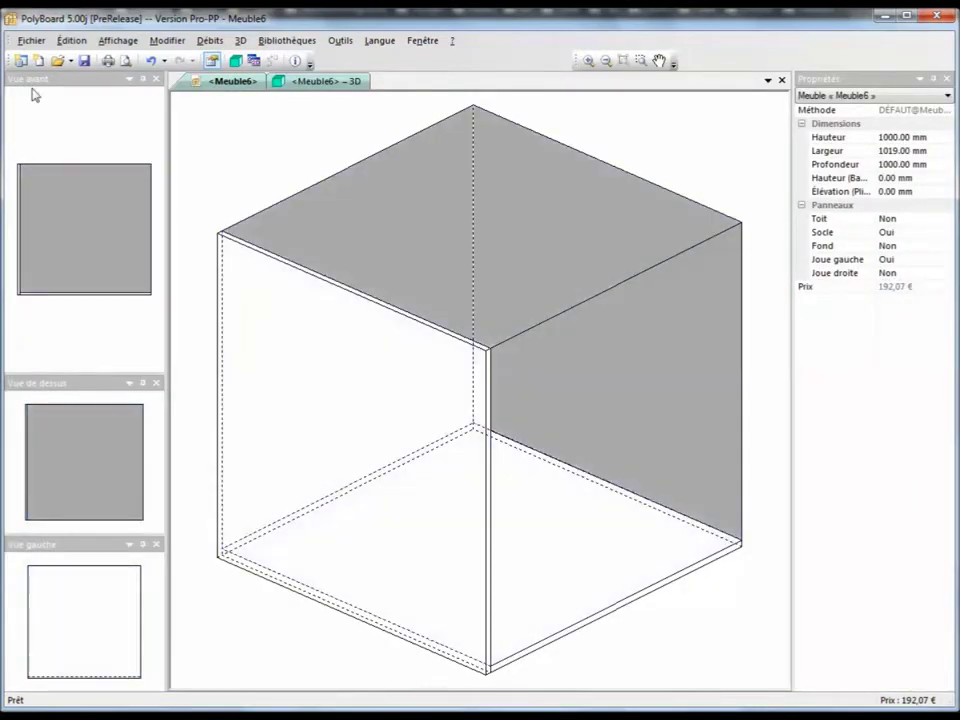
# Step: Preview the cabinet's printout and examine the cutting list and cost summary on page 2 at a larger zoom
pyautogui.click(30, 40)
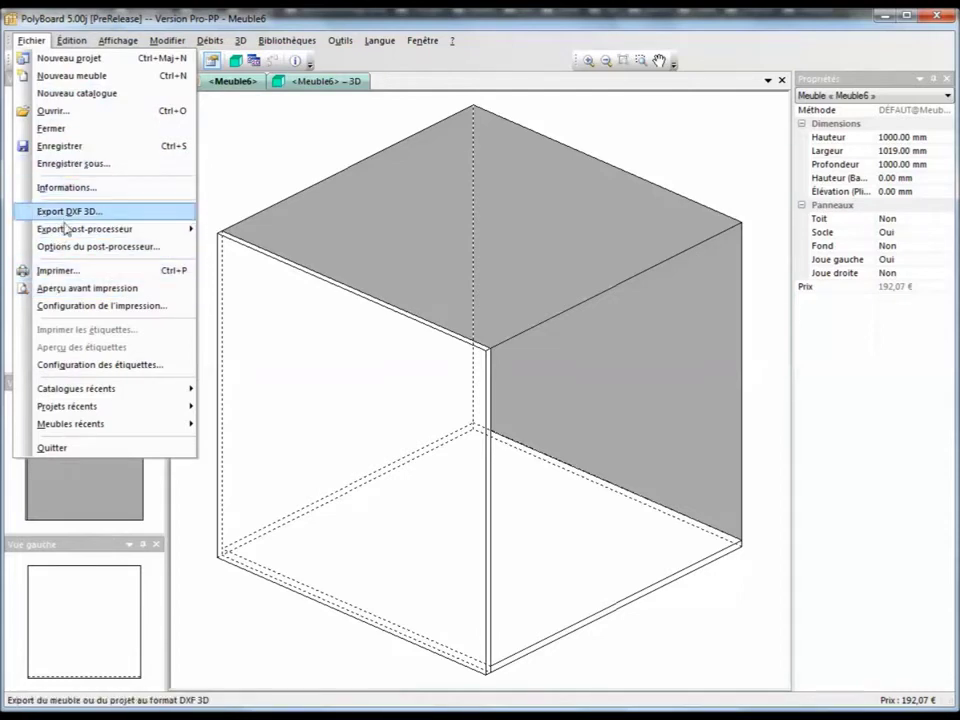
pyautogui.click(75, 288)
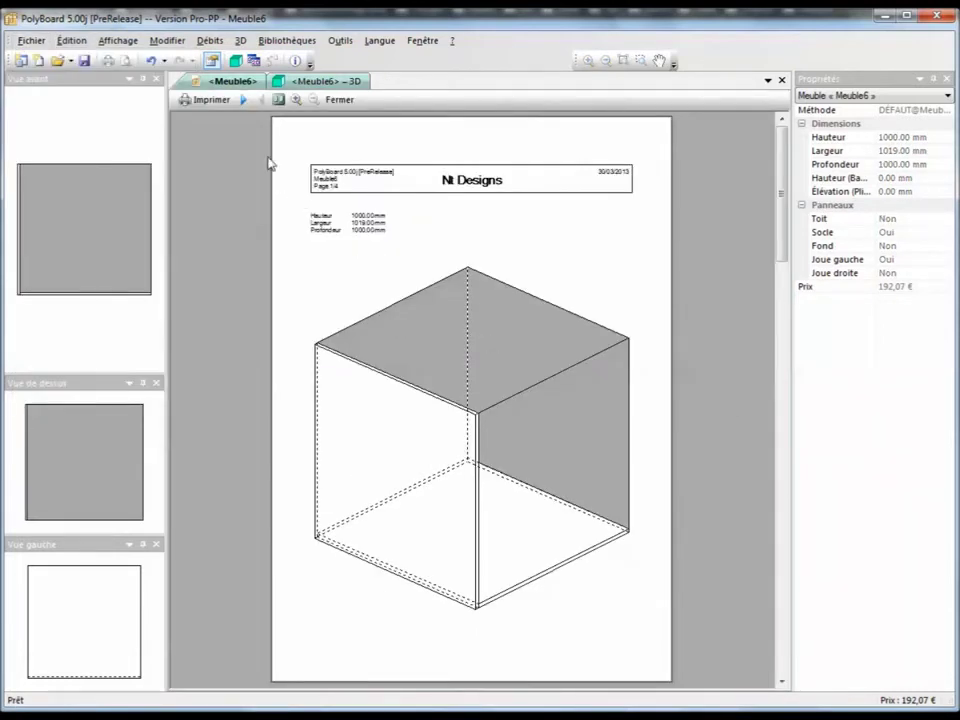
pyautogui.click(244, 100)
pyautogui.click(392, 262)
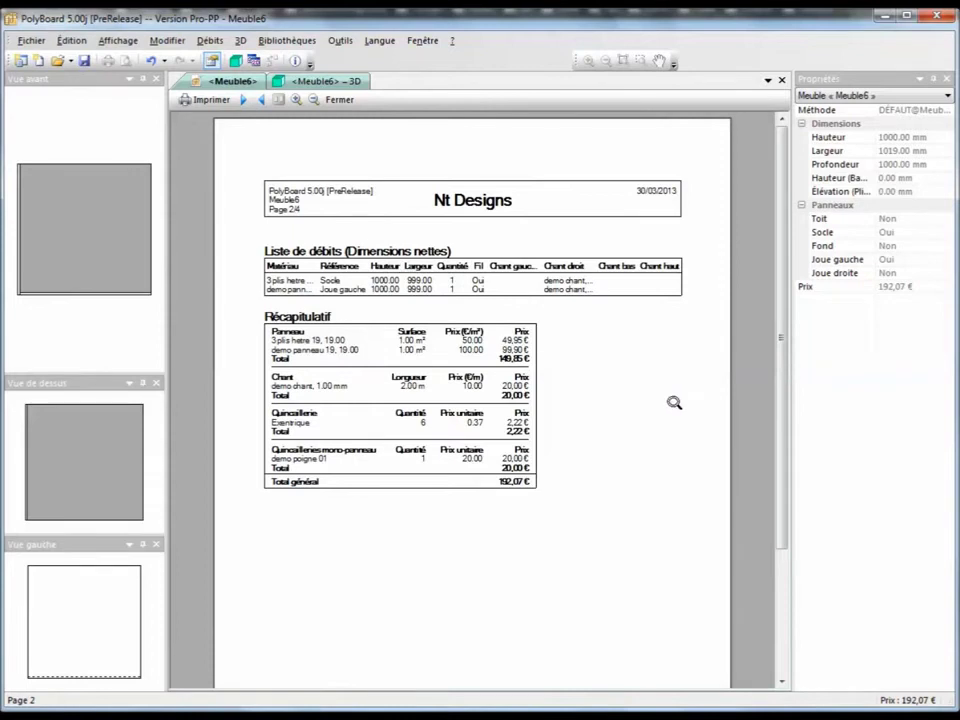